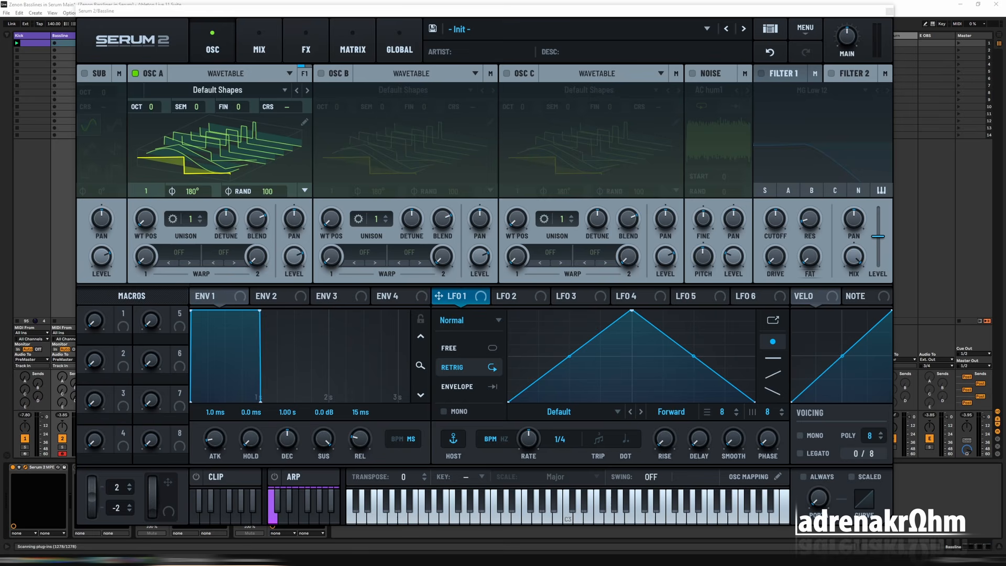
Switch on oscillator B and turn oscillator A off
{"action": "left_click", "coordinate": [366, 94]}
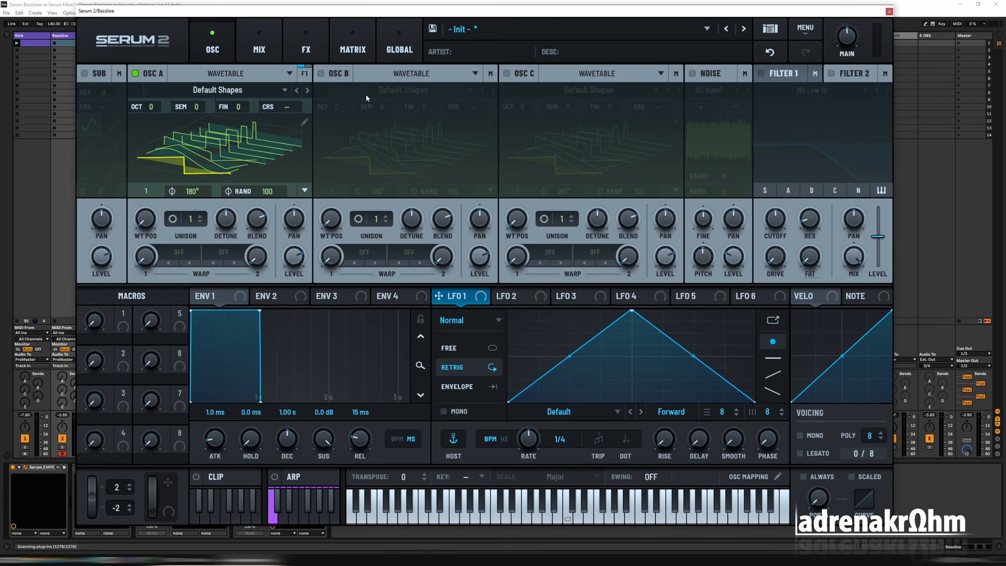
{"action": "left_click", "coordinate": [322, 74]}
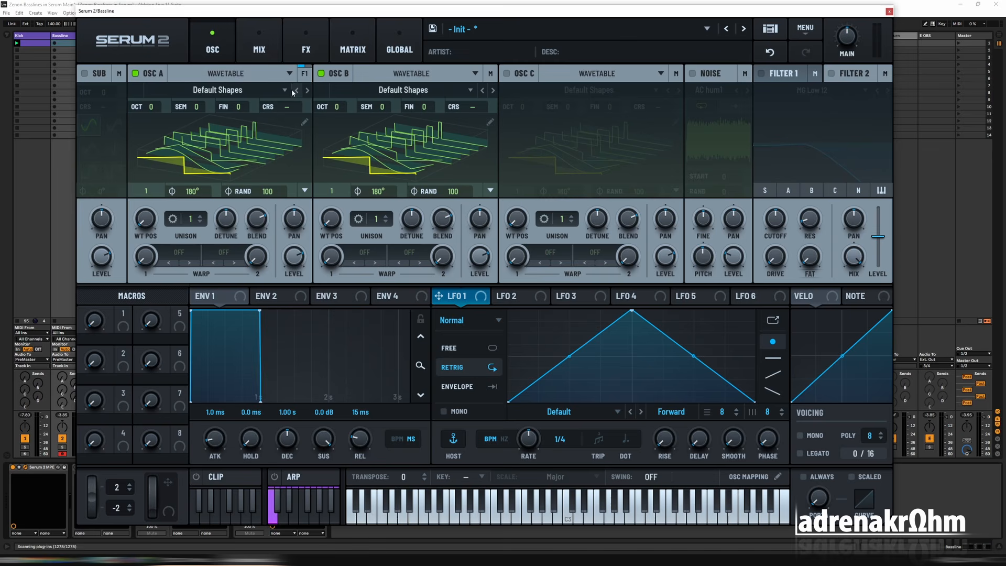
{"action": "left_click", "coordinate": [135, 74]}
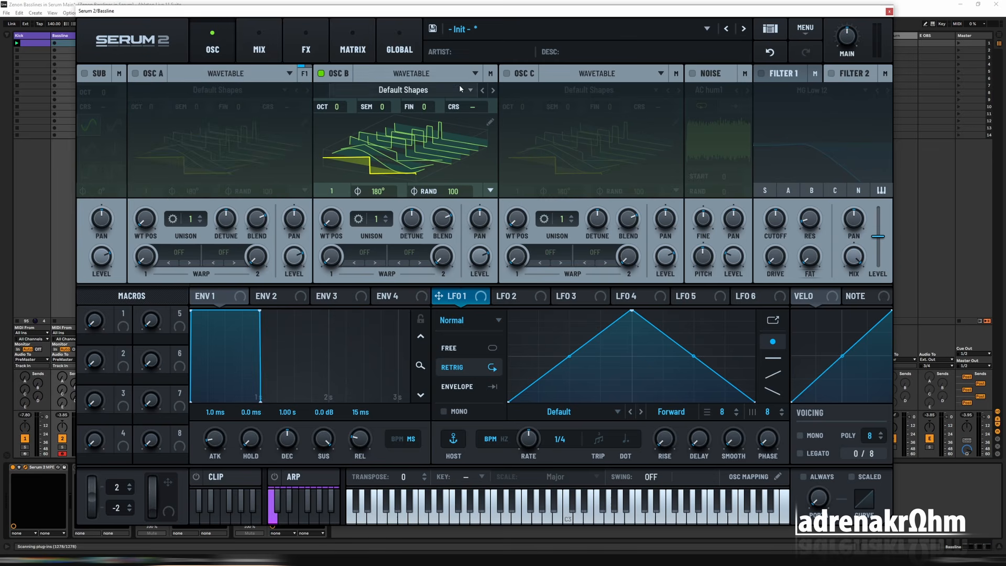
Enable Filter 2 with the MG Low 24 type and route oscillator B through it
{"action": "left_click", "coordinate": [831, 74]}
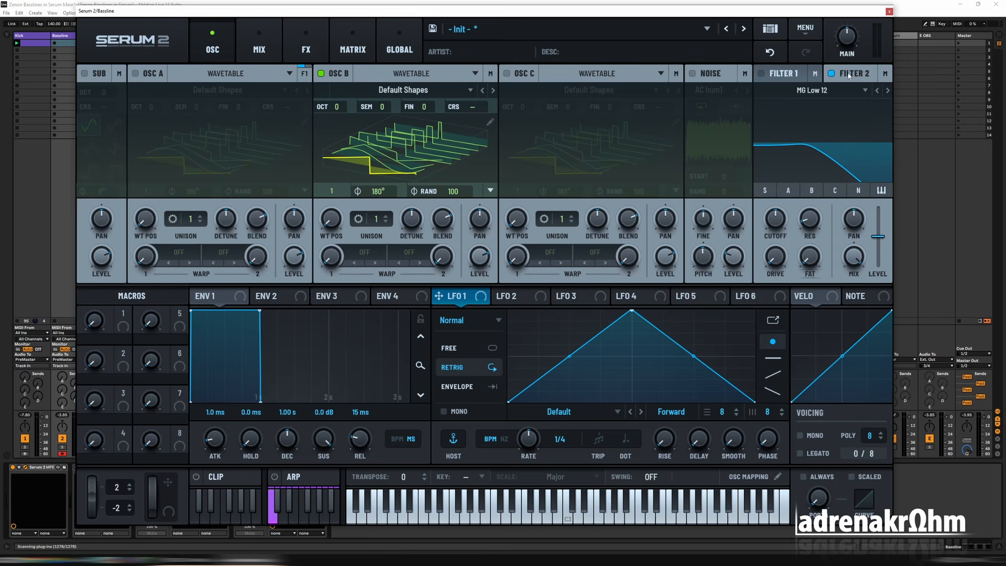
{"action": "left_click", "coordinate": [888, 90]}
{"action": "left_click", "coordinate": [888, 91]}
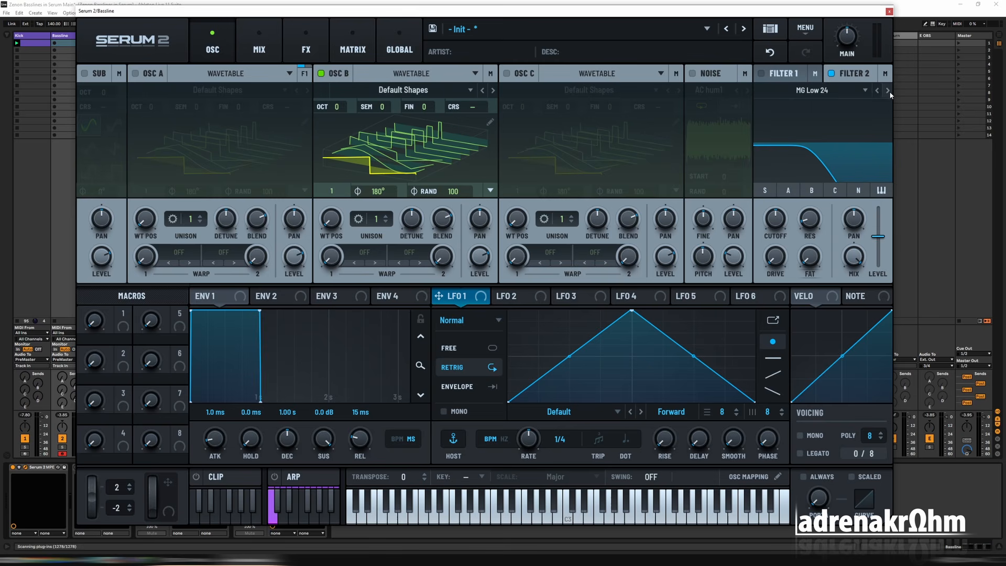
{"action": "left_click", "coordinate": [817, 192]}
Move the synth window aside, open the Bassline clip and add a sixteenth-length F#3 note at 1.1.3
{"action": "left_click_drag", "start_coordinate": [339, 11], "coordinate": [612, 8]}
{"action": "double_click", "coordinate": [68, 43]}
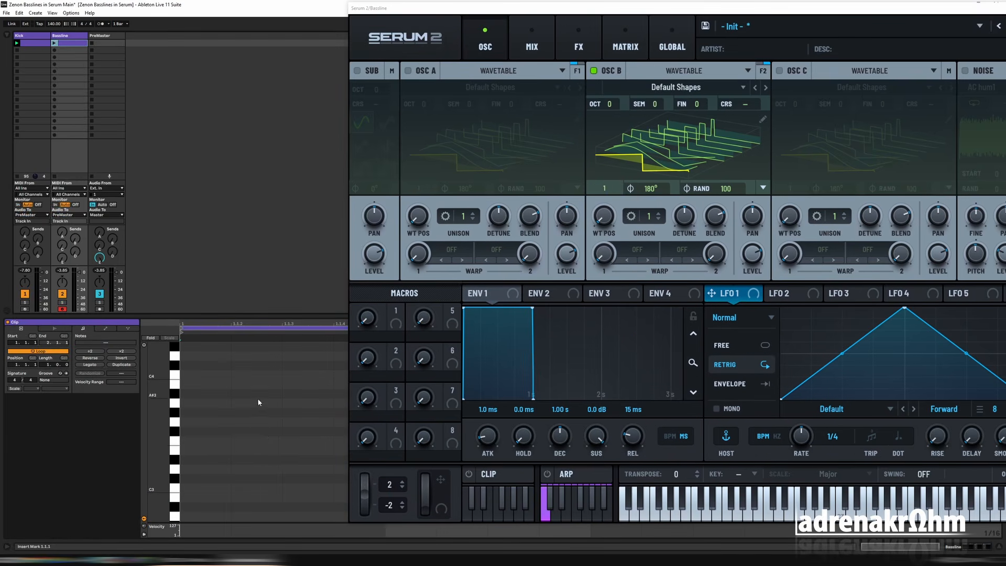
{"action": "left_click", "coordinate": [266, 440]}
{"action": "key", "text": "Right"}
{"action": "key", "text": "Up"}
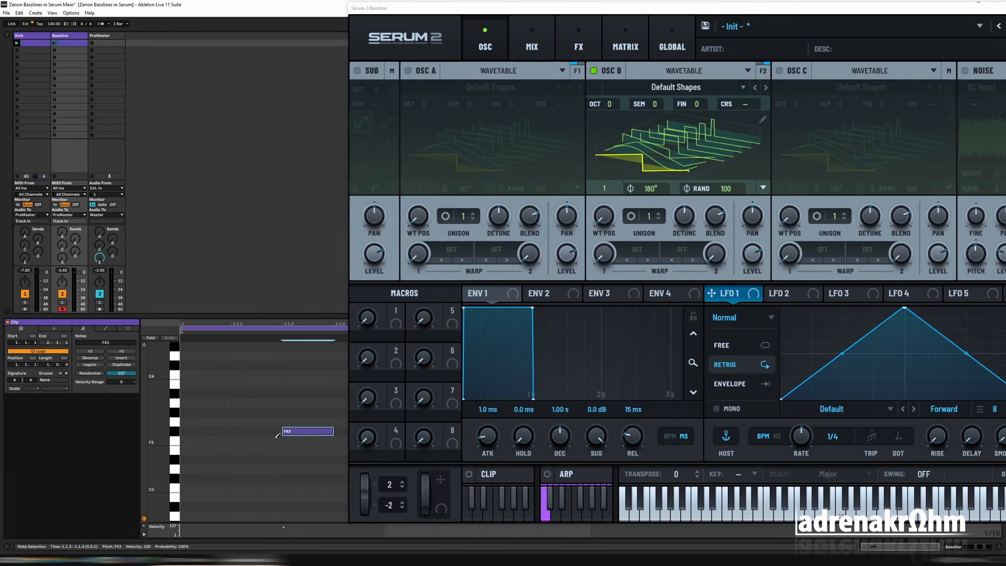
Duplicate the note onto the offbeat of every beat, lengthen all notes to eighths and lower them an octave to F#2
{"action": "left_click_drag", "start_coordinate": [495, 3], "coordinate": [1005, 153]}
{"action": "key", "text": "ctrl+d"}
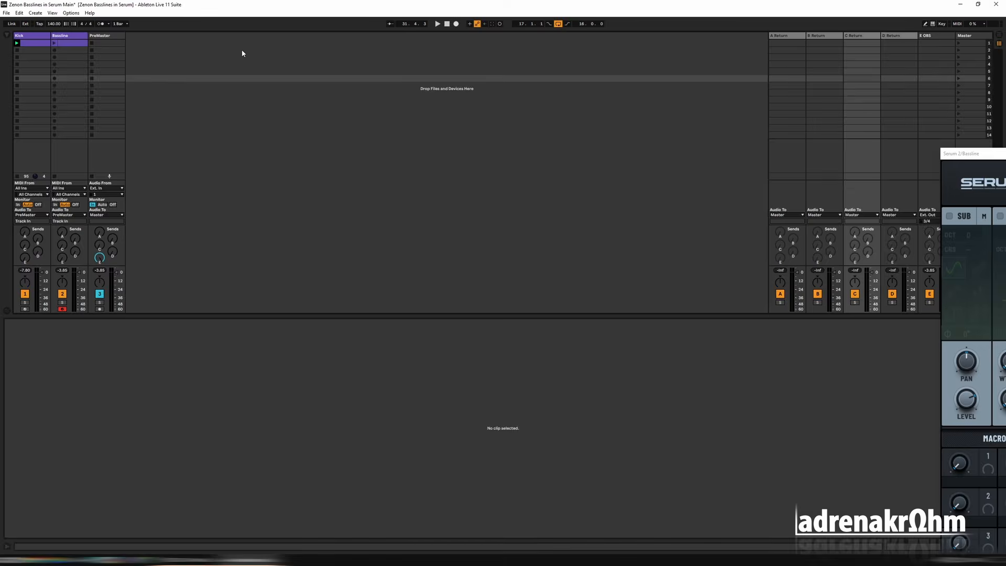
{"action": "key", "text": "ctrl+d"}
{"action": "key", "text": "ctrl+d"}
{"action": "key", "text": "ctrl+a"}
{"action": "key", "text": "shift+Right"}
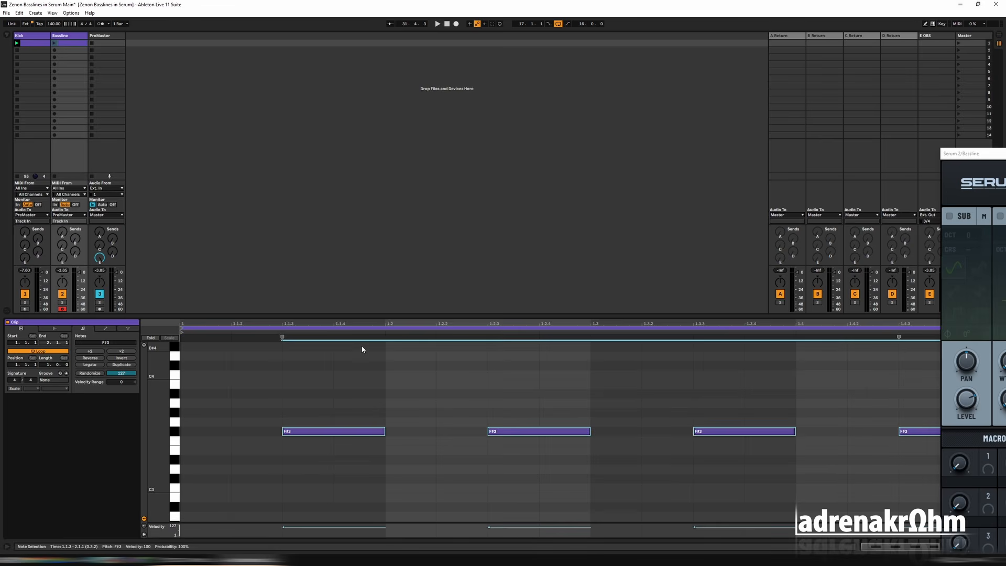
{"action": "key", "text": "shift+Down"}
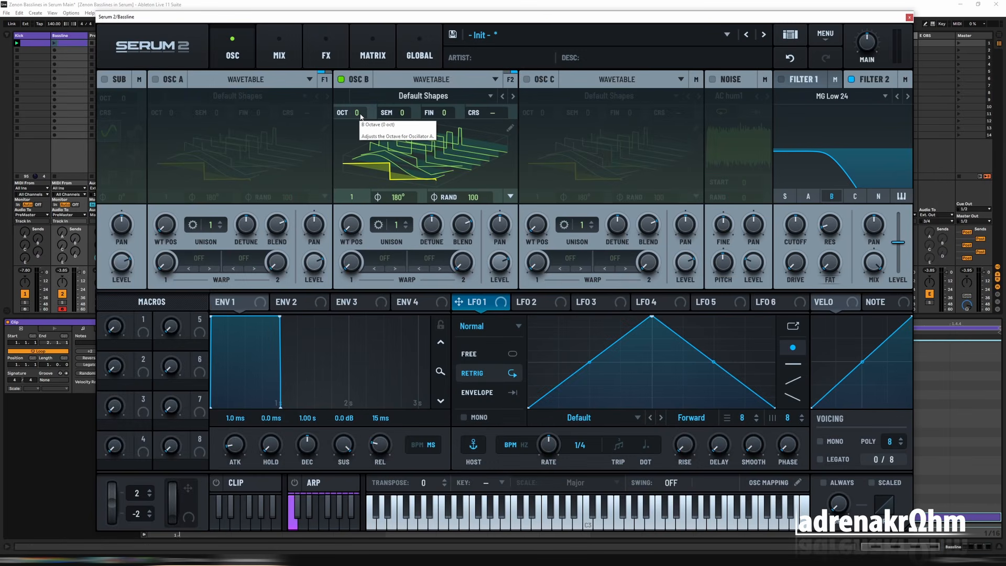
Launch the Bassline clip, show oscillator B as a single 2D waveform and set its octave to -2
{"action": "left_click", "coordinate": [54, 42]}
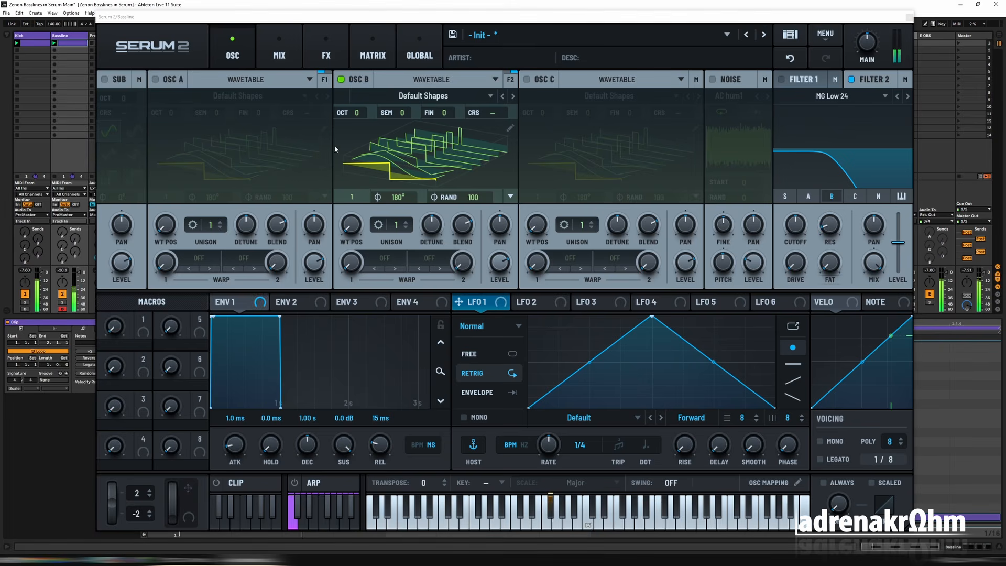
{"action": "left_click", "coordinate": [482, 173]}
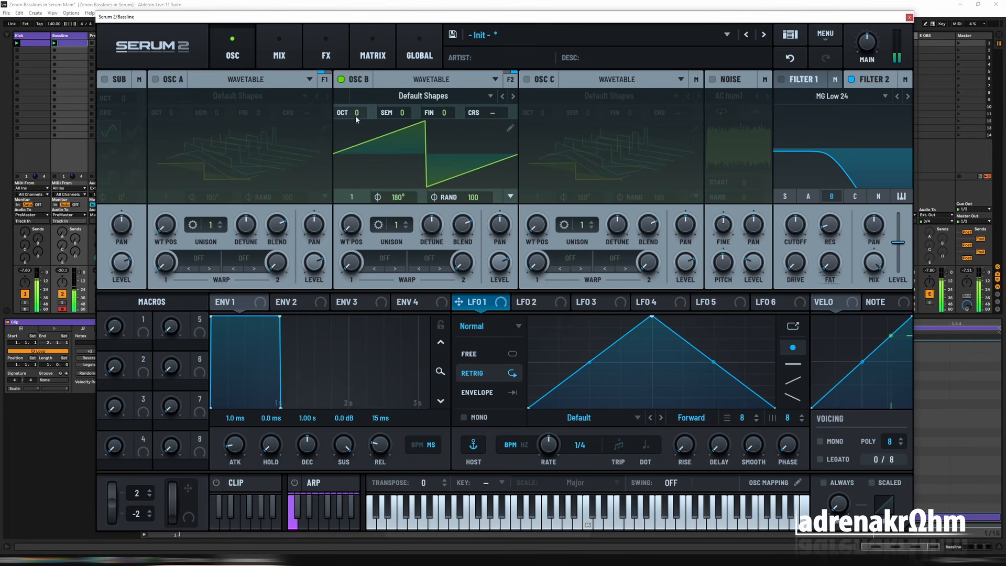
{"action": "left_click_drag", "start_coordinate": [355, 116], "coordinate": [363, 153]}
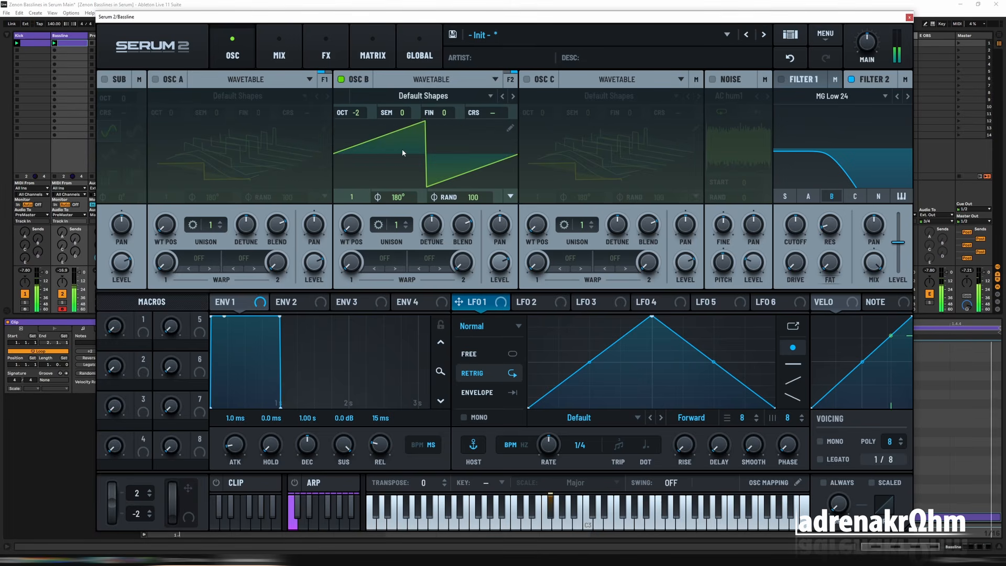
Set the decay of Env 2 to 456 ms and assign the envelope to the Filter 2 cutoff
{"action": "left_click", "coordinate": [296, 301]}
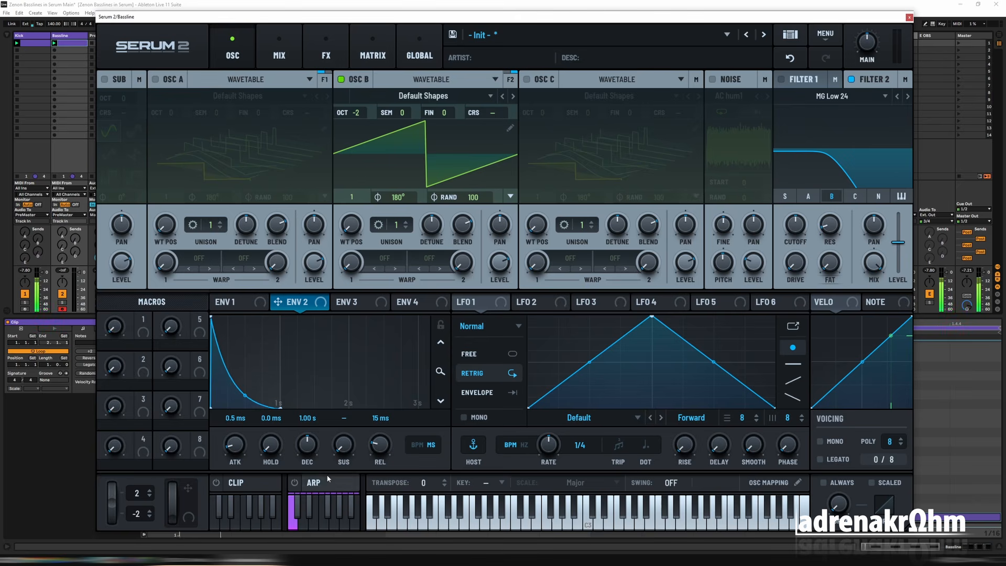
{"action": "left_click_drag", "start_coordinate": [309, 460], "coordinate": [310, 471]}
{"action": "left_click_drag", "start_coordinate": [324, 303], "coordinate": [793, 222]}
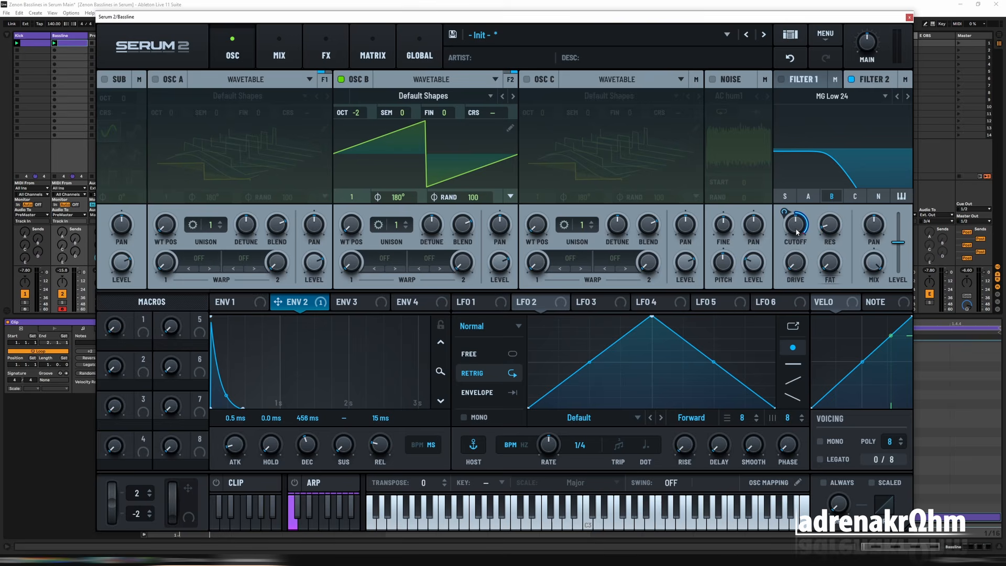
Lower the Filter 2 cutoff and adjust the depth of its Env 2 modulation
{"action": "key", "text": "space"}
{"action": "left_click_drag", "start_coordinate": [796, 232], "coordinate": [796, 249]}
{"action": "left_click_drag", "start_coordinate": [785, 211], "coordinate": [786, 212]}
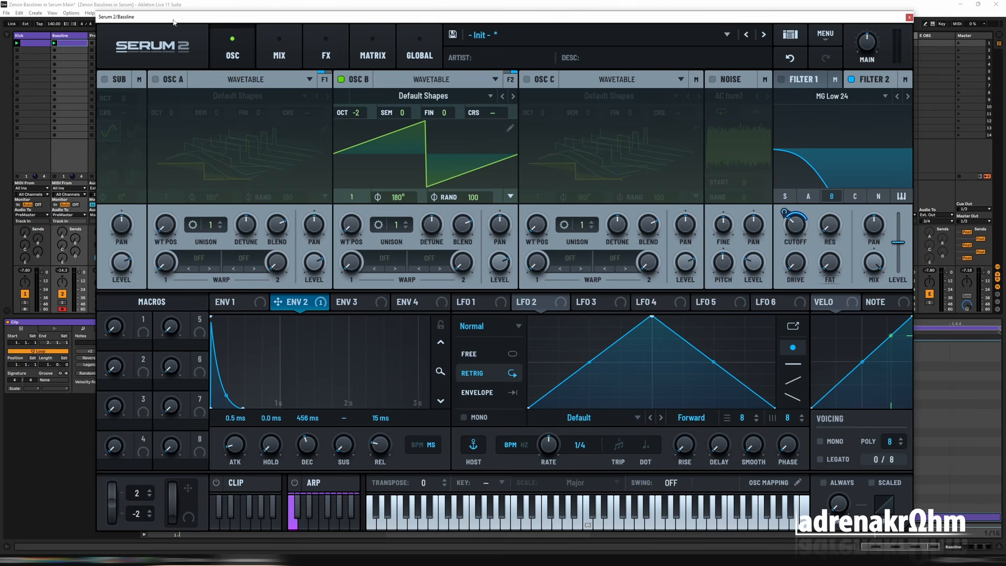
Duplicate the bass note in the Bassline clip and place eighth-length F#1 notes on beats 1 and 2
{"action": "left_click_drag", "start_coordinate": [175, 17], "coordinate": [687, 44]}
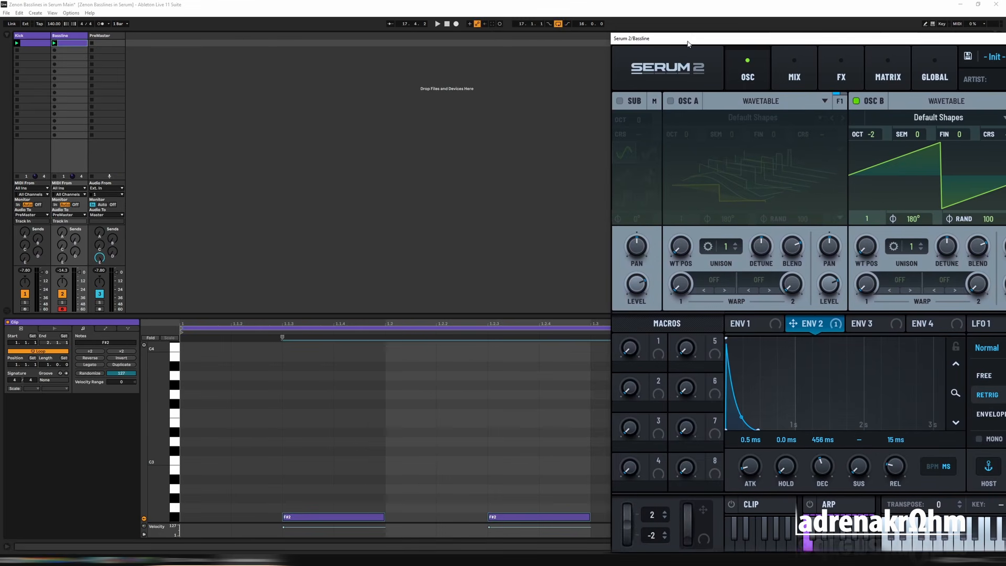
{"action": "scroll", "coordinate": [336, 426], "scroll_direction": "down", "scroll_amount": 2}
{"action": "left_click", "coordinate": [324, 453]}
{"action": "key", "text": "ctrl+d"}
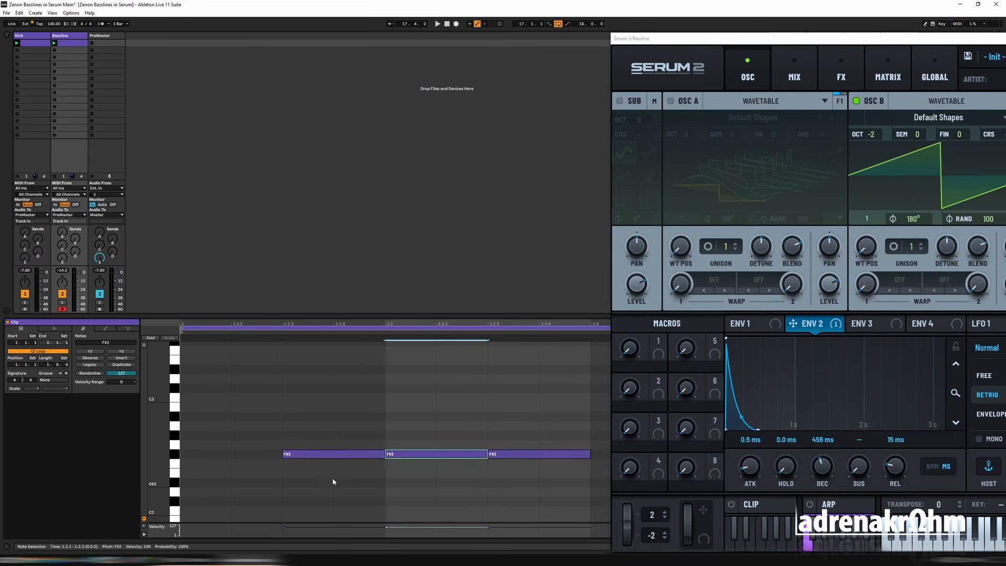
{"action": "key", "text": "Left"}
{"action": "key", "text": "Left"}
{"action": "key", "text": "shift+Down"}
{"action": "key", "text": "Left"}
{"action": "key", "text": "Left"}
{"action": "key", "text": "ctrl+d"}
{"action": "key", "text": "Right"}
{"action": "key", "text": "Right"}
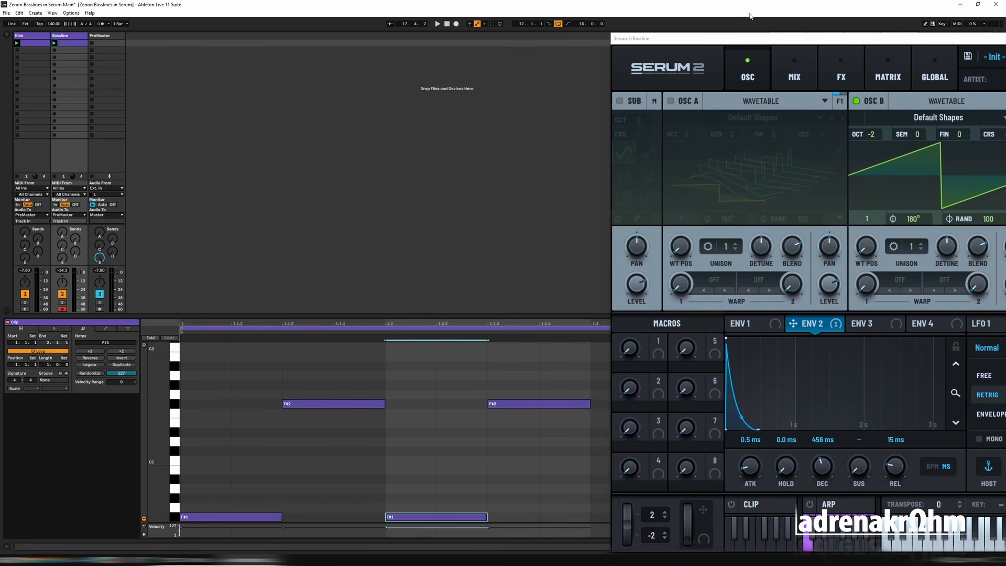
Clear the synth window from the piano roll and copy the low F#1 notes onto beats 3 and 4
{"action": "left_click_drag", "start_coordinate": [750, 39], "coordinate": [246, 177]}
{"action": "left_click", "coordinate": [921, 177]}
{"action": "left_click_drag", "start_coordinate": [494, 471], "coordinate": [235, 518]}
{"action": "key", "text": "ctrl+d"}
{"action": "key", "text": "Right"}
{"action": "key", "text": "Right"}
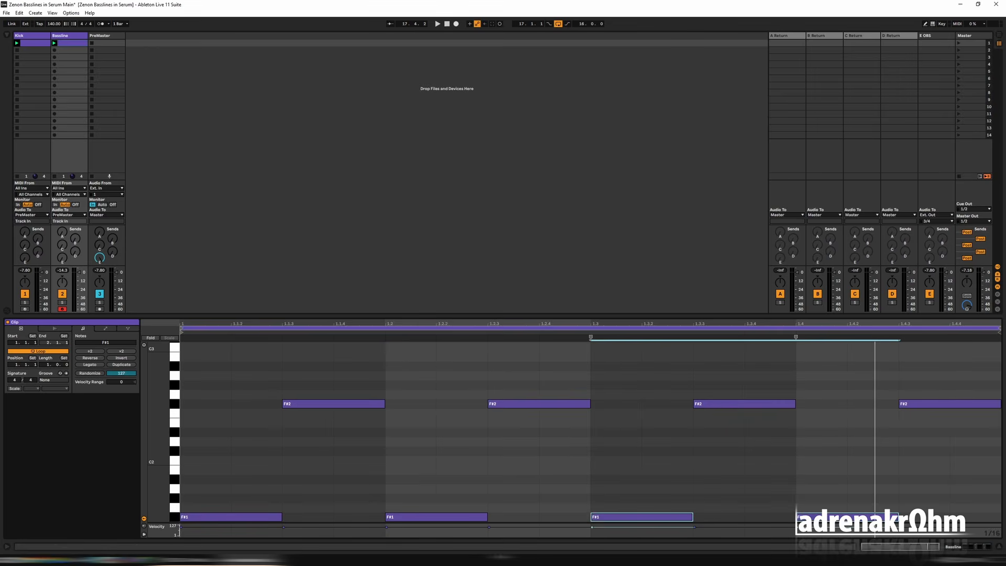
Reopen Serum 2 on the Bassline track, enable oscillator A at octave -2 in 2D waveform view and start playback
{"action": "double_click", "coordinate": [69, 36]}
{"action": "left_click", "coordinate": [25, 467]}
{"action": "key", "text": "space"}
{"action": "left_click", "coordinate": [167, 102]}
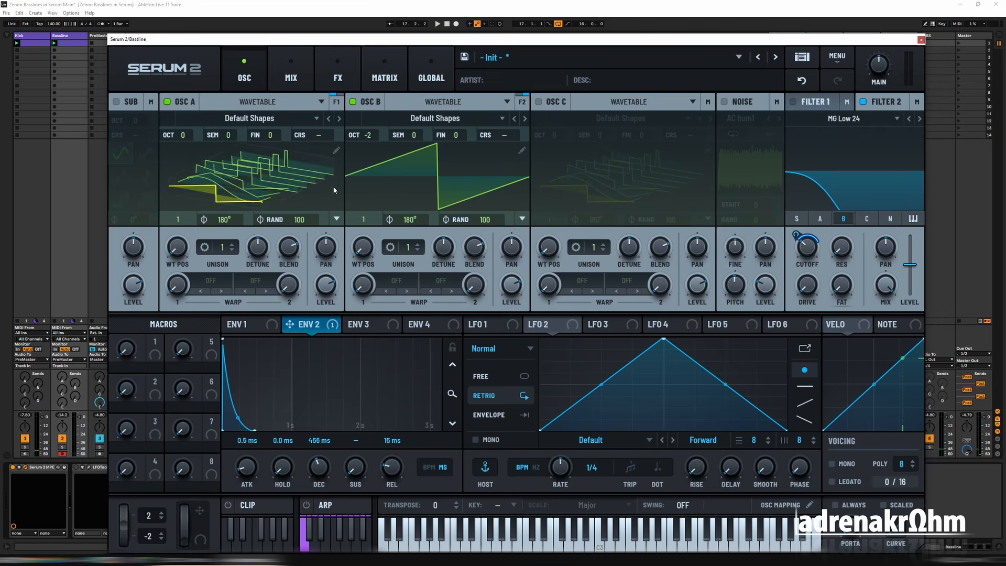
{"action": "key", "text": "space"}
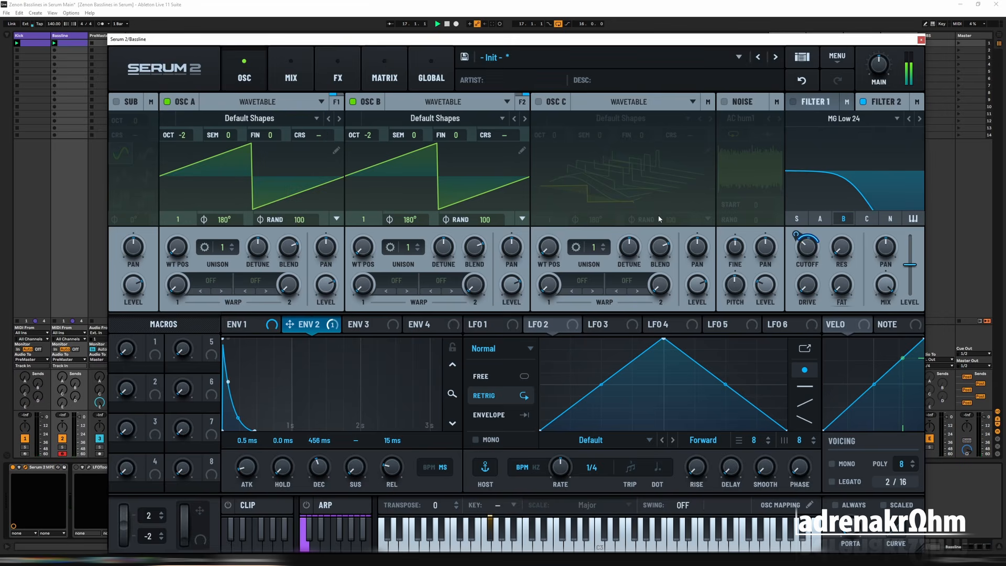
Stop playback and set the random phase of oscillators A and B to 0
{"action": "key", "text": "space"}
{"action": "left_click_drag", "start_coordinate": [301, 219], "coordinate": [304, 281]}
{"action": "left_click_drag", "start_coordinate": [484, 220], "coordinate": [487, 249]}
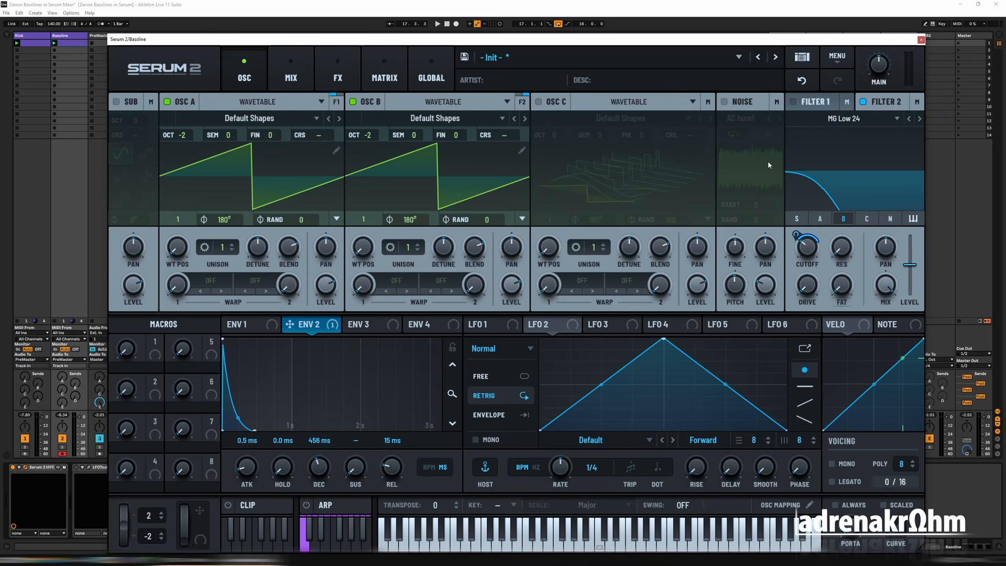
Enable Filter 1 and set its type to MG Low 24
{"action": "left_click", "coordinate": [794, 102]}
{"action": "left_click", "coordinate": [919, 120]}
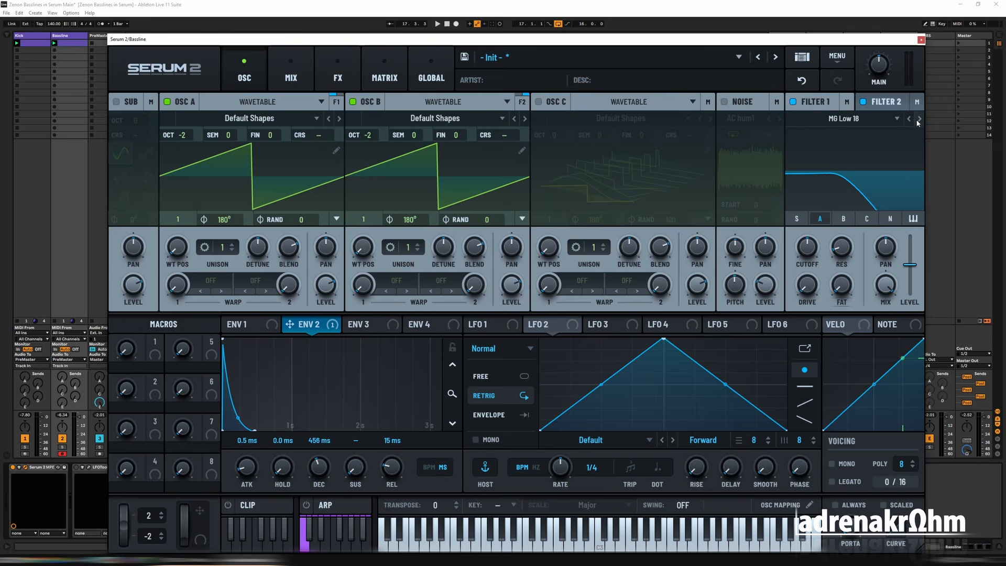
{"action": "left_click", "coordinate": [918, 120]}
Check the Filter 2 cutoff value and set the Filter 1 cutoff to 104
{"action": "left_click", "coordinate": [886, 103]}
{"action": "mouse_move", "coordinate": [807, 252]}
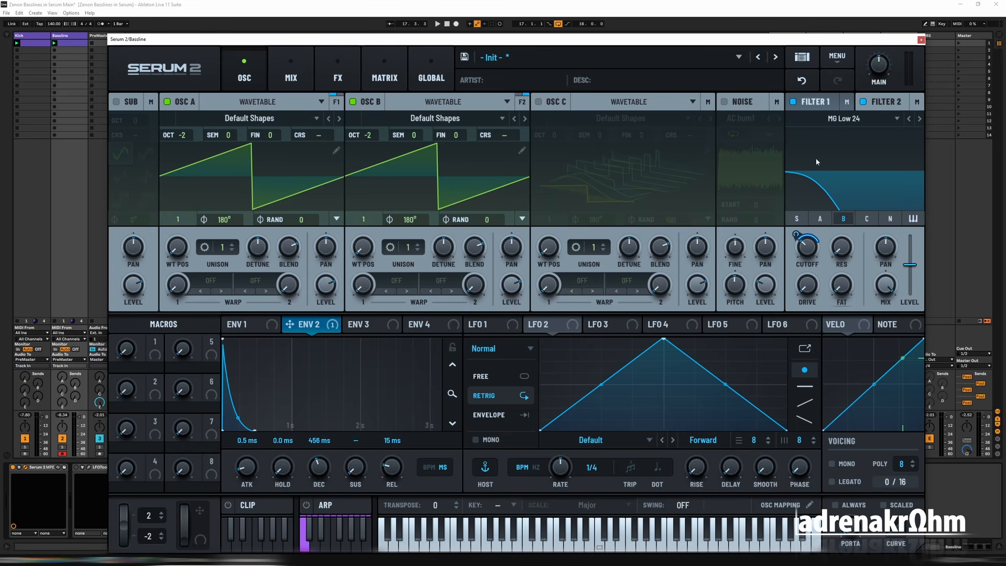
{"action": "left_click", "coordinate": [814, 103]}
{"action": "double_click", "coordinate": [806, 249]}
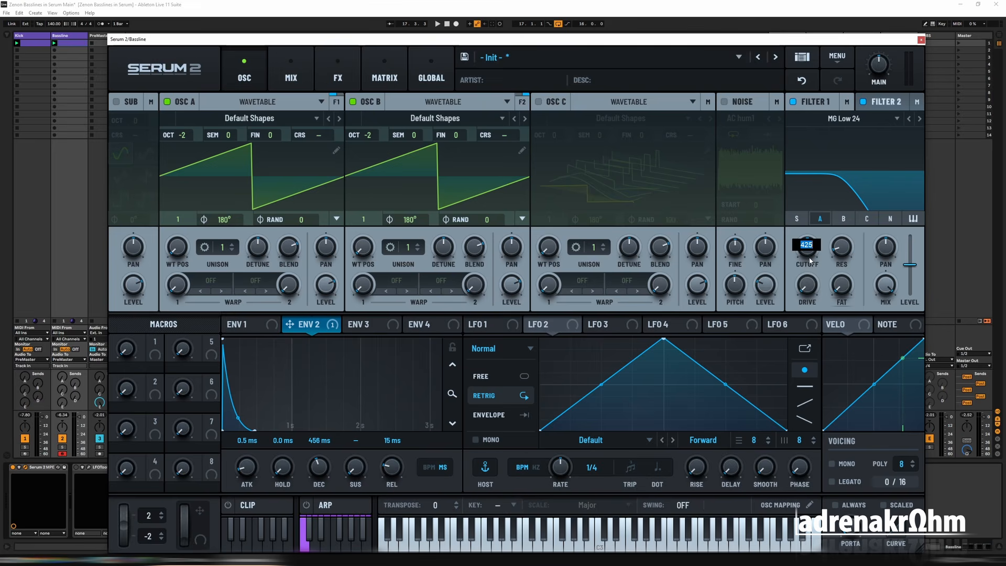
{"action": "type", "text": "104"}
{"action": "key", "text": "Return"}
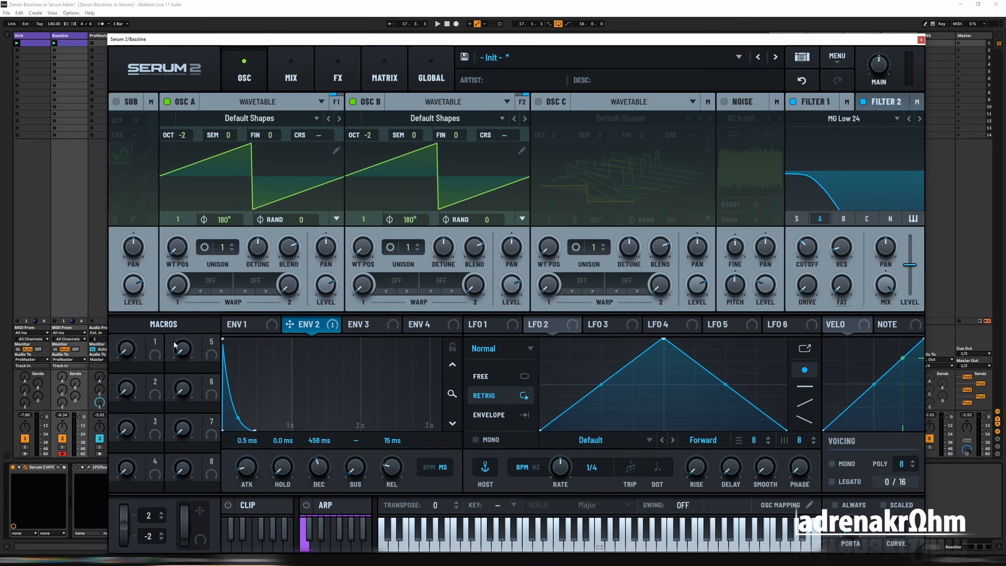
Assign Macro 1 to the cutoff of both Filter 1 and Filter 2
{"action": "left_click_drag", "start_coordinate": [155, 341], "coordinate": [800, 242]}
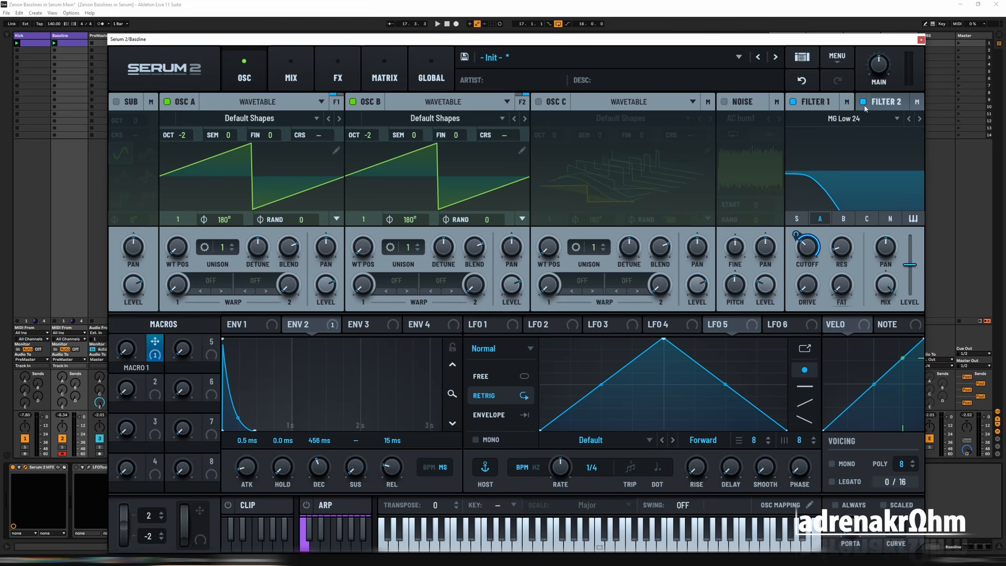
{"action": "left_click", "coordinate": [870, 107]}
{"action": "left_click_drag", "start_coordinate": [154, 341], "coordinate": [804, 243]}
In the modulation matrix, reduce Macro 1's Filter 1 amount, set its Filter 2 amount to 20 and make both bipolar
{"action": "left_click", "coordinate": [338, 77]}
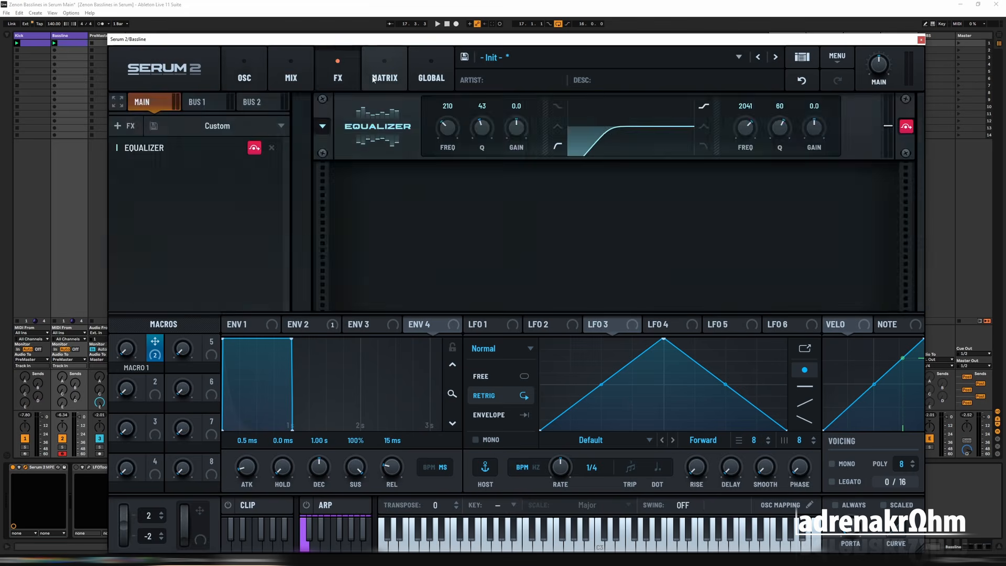
{"action": "left_click", "coordinate": [385, 77]}
{"action": "left_click_drag", "start_coordinate": [377, 152], "coordinate": [346, 152]}
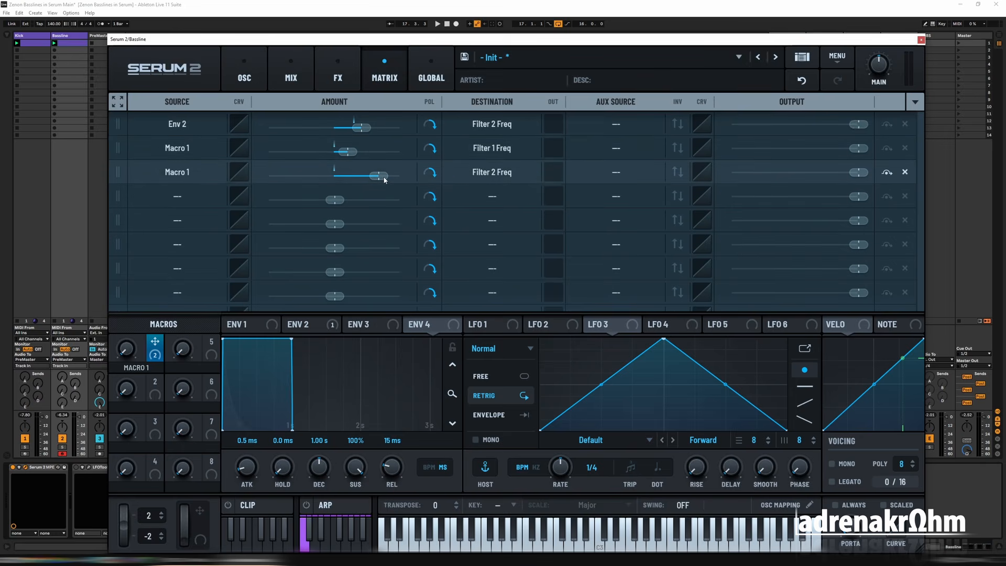
{"action": "double_click", "coordinate": [383, 177]}
{"action": "type", "text": "20"}
{"action": "key", "text": "Return"}
{"action": "left_click", "coordinate": [430, 172]}
{"action": "left_click", "coordinate": [430, 157]}
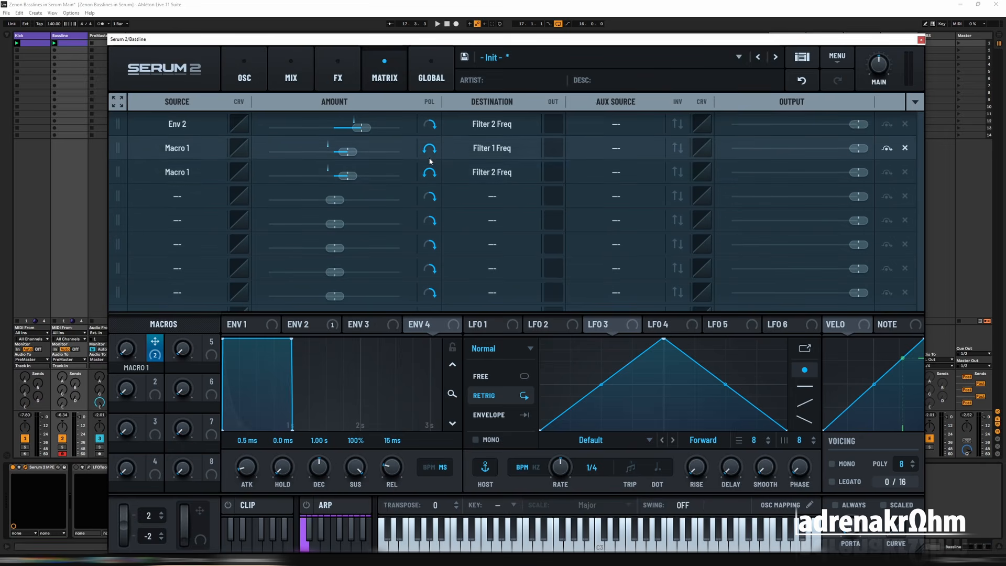
Return to the oscillator page, play the bassline and raise Macro 1 to about 51 while auditioning the filter movement
{"action": "left_click", "coordinate": [235, 79]}
{"action": "key", "text": "space"}
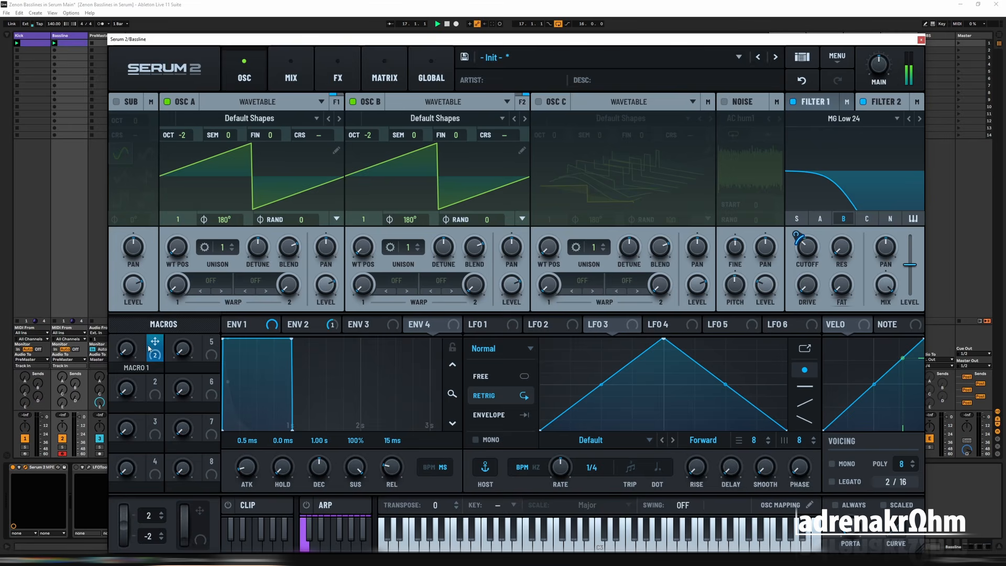
{"action": "mouse_move", "coordinate": [132, 272]}
{"action": "left_mouse_down"}
{"action": "mouse_move", "coordinate": [134, 199]}
{"action": "mouse_move", "coordinate": [132, 339]}
{"action": "mouse_move", "coordinate": [130, 276]}
{"action": "left_mouse_up"}
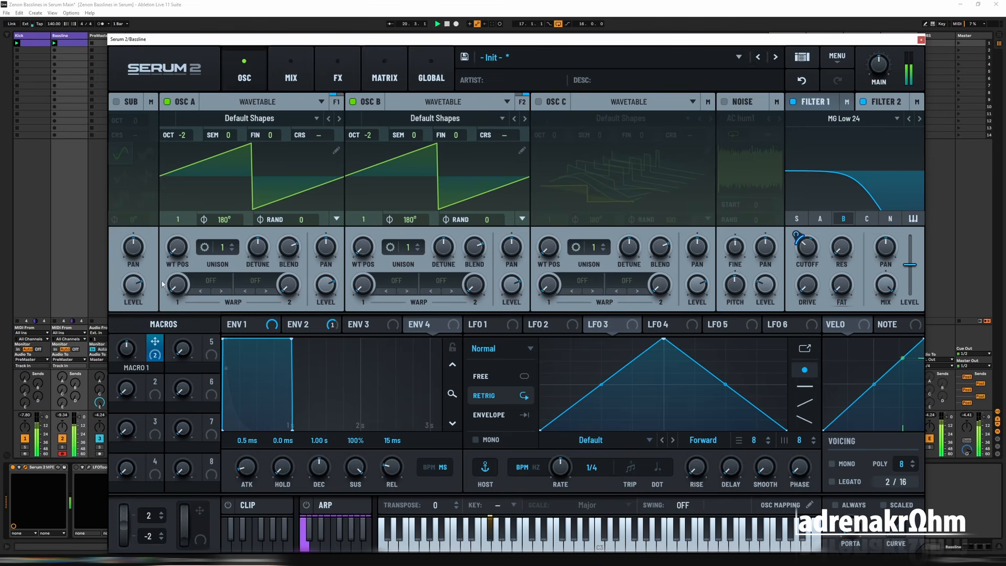
{"action": "key", "text": "space"}
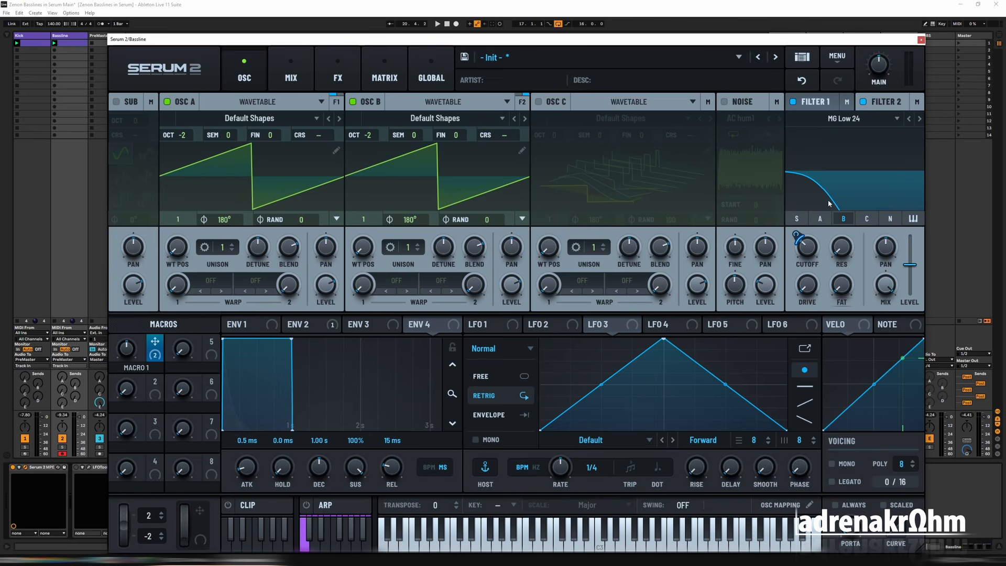
{"action": "key", "text": "space"}
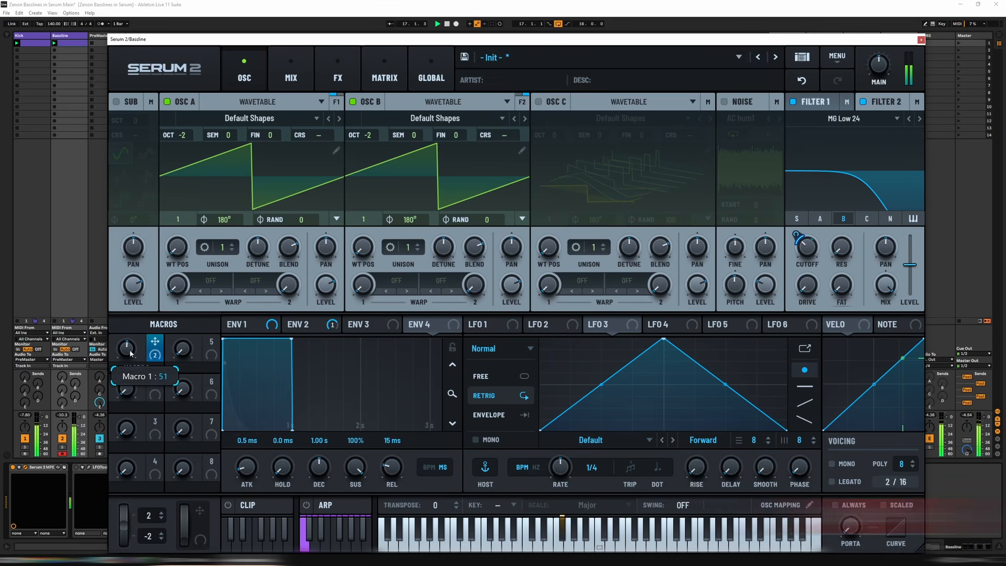
Open the Bassline clip and examine the pitches of its low and high notes
{"action": "mouse_move", "coordinate": [135, 362]}
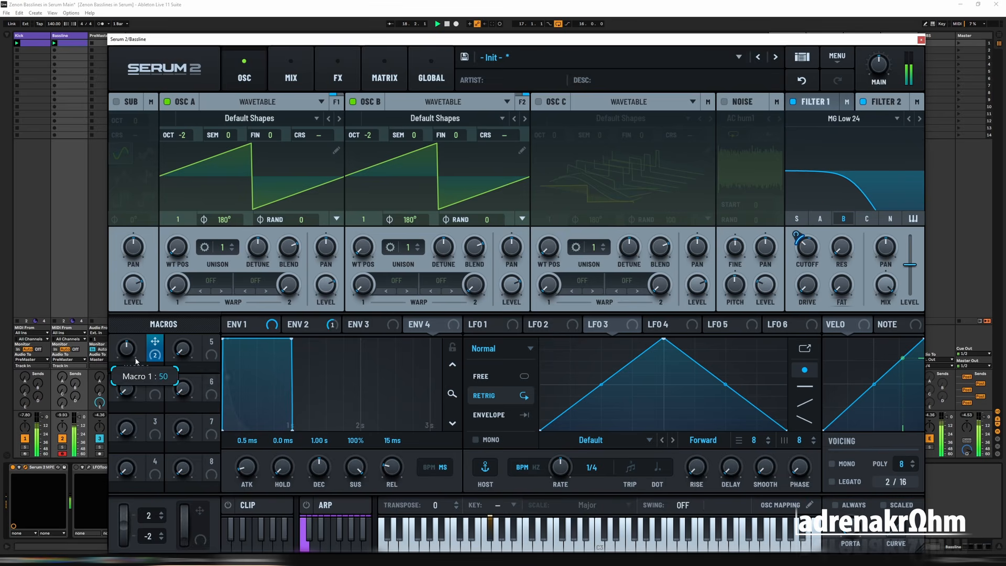
{"action": "left_click_drag", "start_coordinate": [308, 45], "coordinate": [517, 19]}
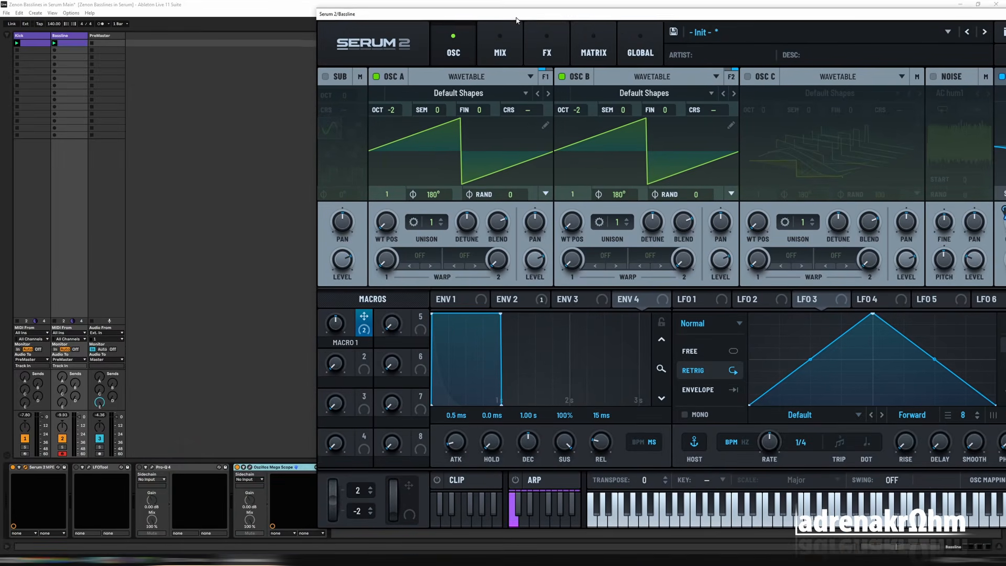
{"action": "left_click", "coordinate": [74, 46]}
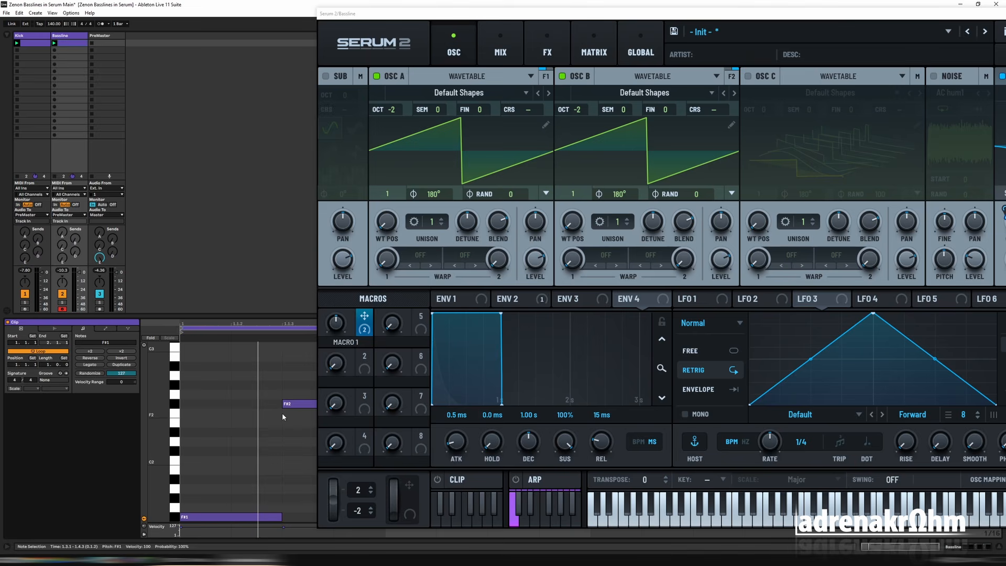
{"action": "left_click_drag", "start_coordinate": [536, 23], "coordinate": [459, 22]}
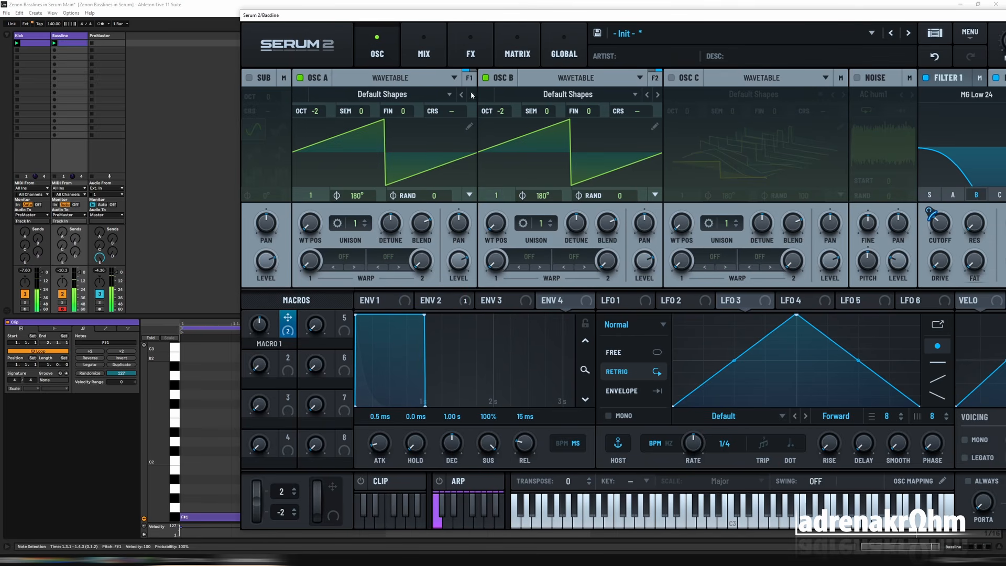
{"action": "left_click_drag", "start_coordinate": [466, 16], "coordinate": [366, 17]}
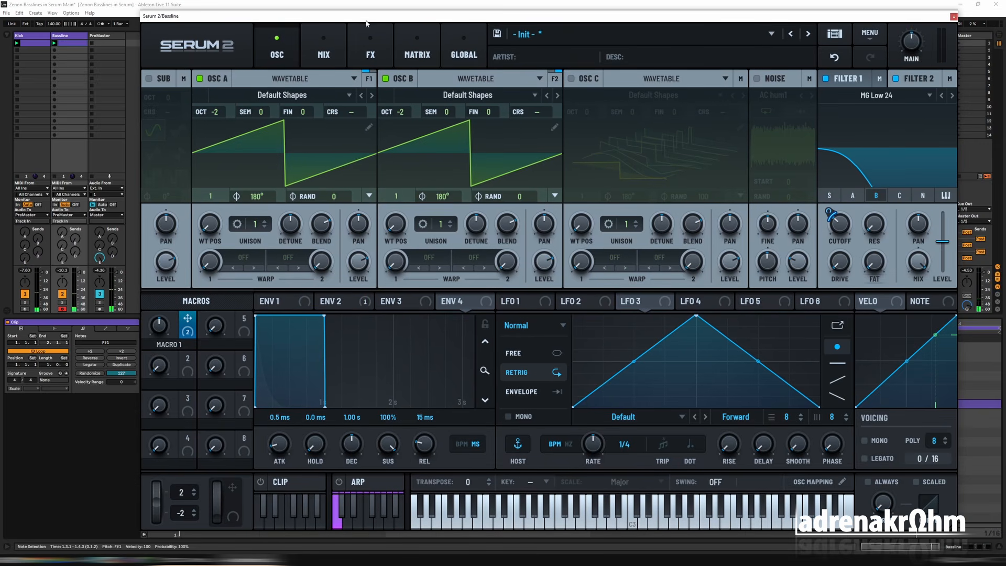
Split the oscillator key mapping at C2, with OSC A below and OSC B above, and set OSC A's octave to -1
{"action": "left_click", "coordinate": [840, 483]}
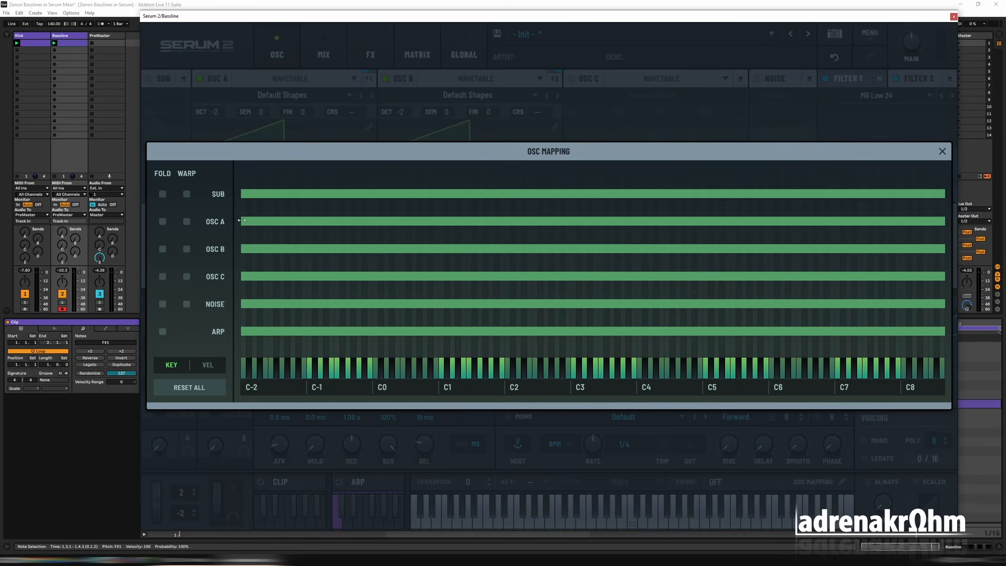
{"action": "key", "text": "space"}
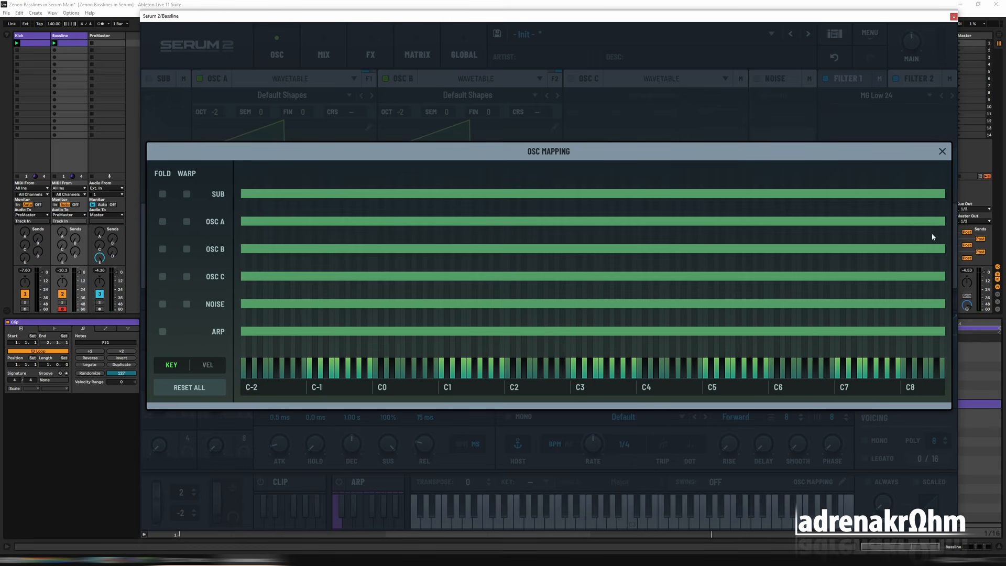
{"action": "left_click_drag", "start_coordinate": [947, 223], "coordinate": [504, 243]}
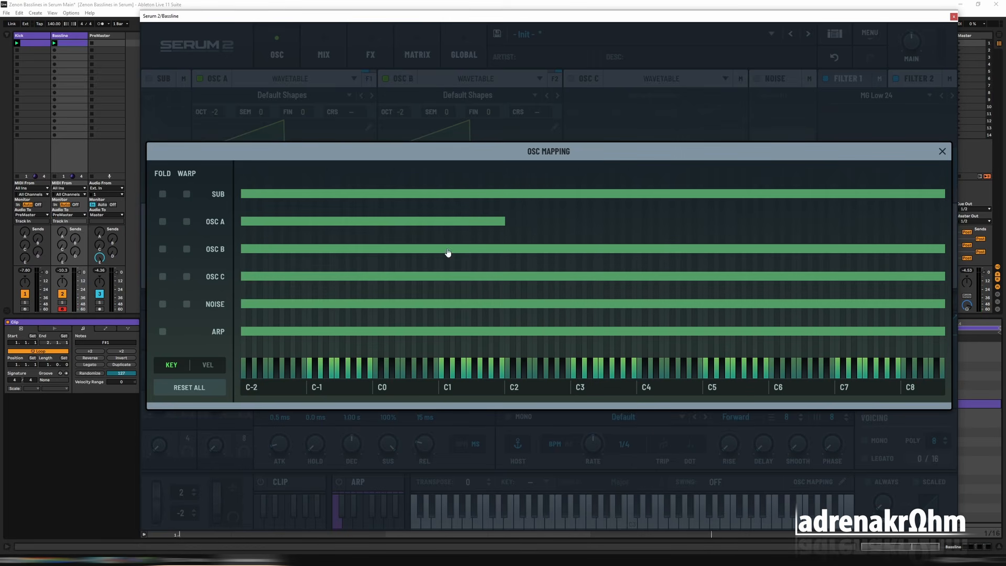
{"action": "left_click_drag", "start_coordinate": [243, 249], "coordinate": [506, 250]}
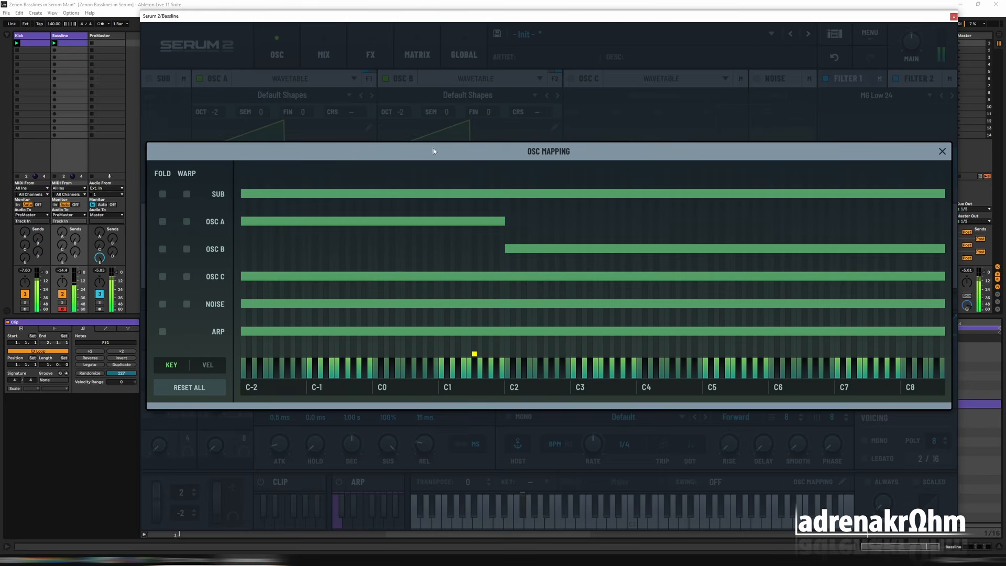
{"action": "left_click", "coordinate": [219, 126]}
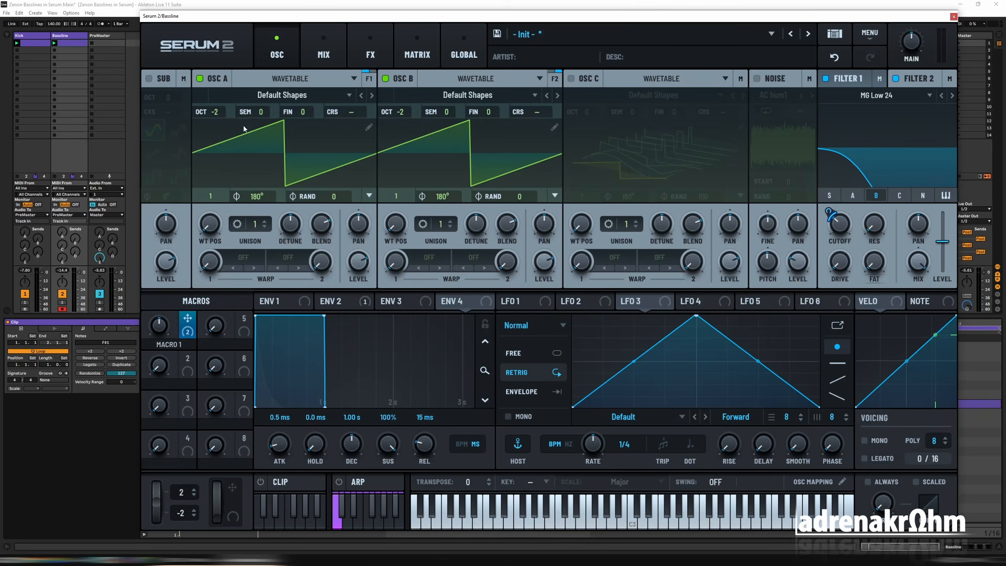
{"action": "left_click_drag", "start_coordinate": [219, 116], "coordinate": [220, 102]}
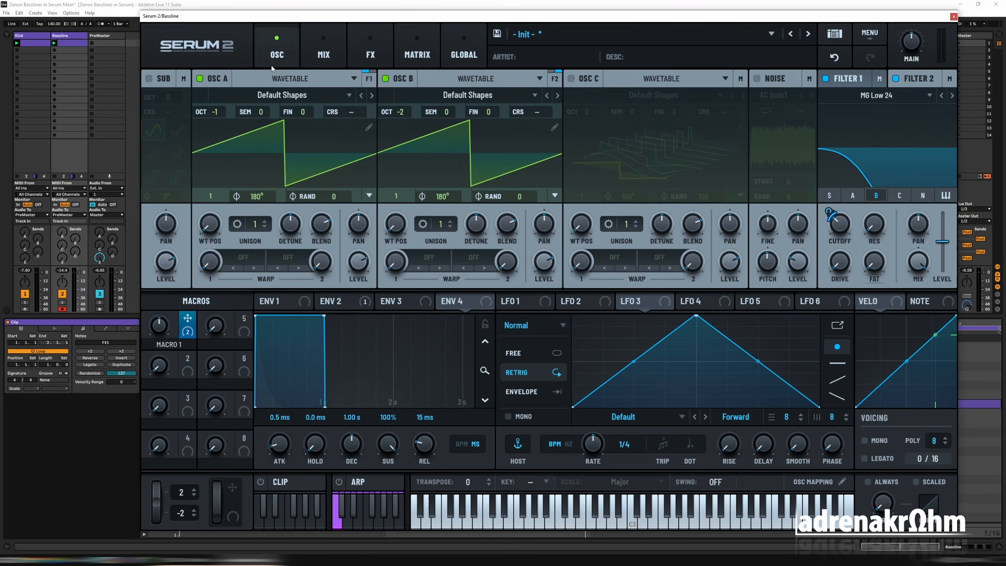
Assign Envelope 2 to the Filter 1 cutoff
{"action": "left_click", "coordinate": [338, 306]}
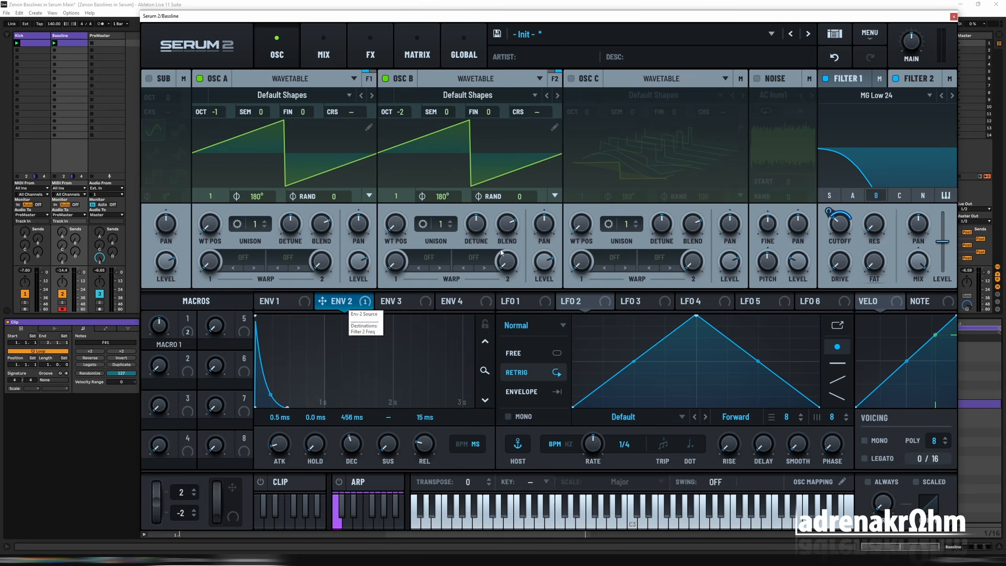
{"action": "left_click", "coordinate": [856, 84]}
{"action": "left_click_drag", "start_coordinate": [346, 306], "coordinate": [840, 224]}
In the modulation matrix, match Env 2's Filter 1 amount to its Filter 2 amount and sort the entries by source
{"action": "left_click", "coordinate": [427, 63]}
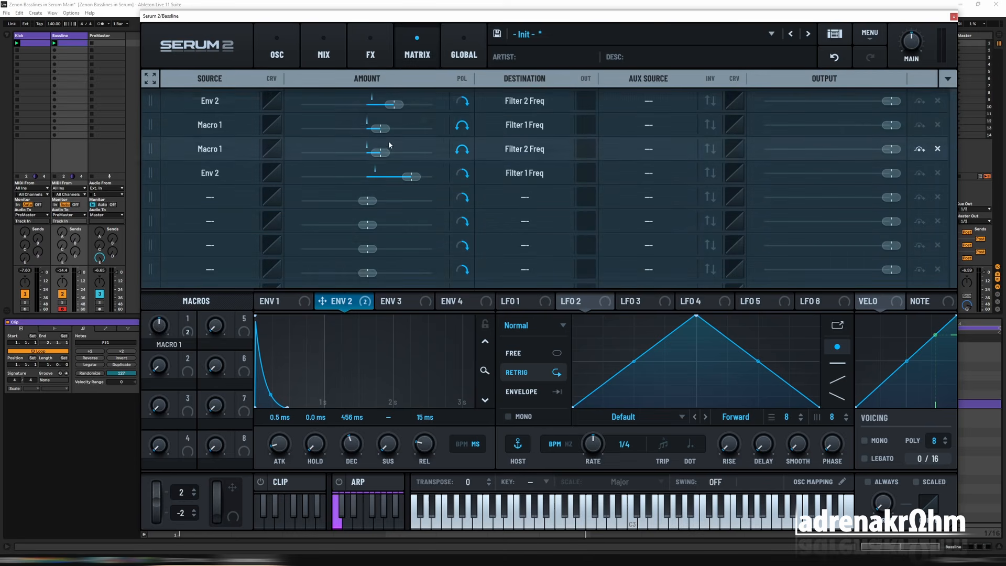
{"action": "double_click", "coordinate": [410, 179]}
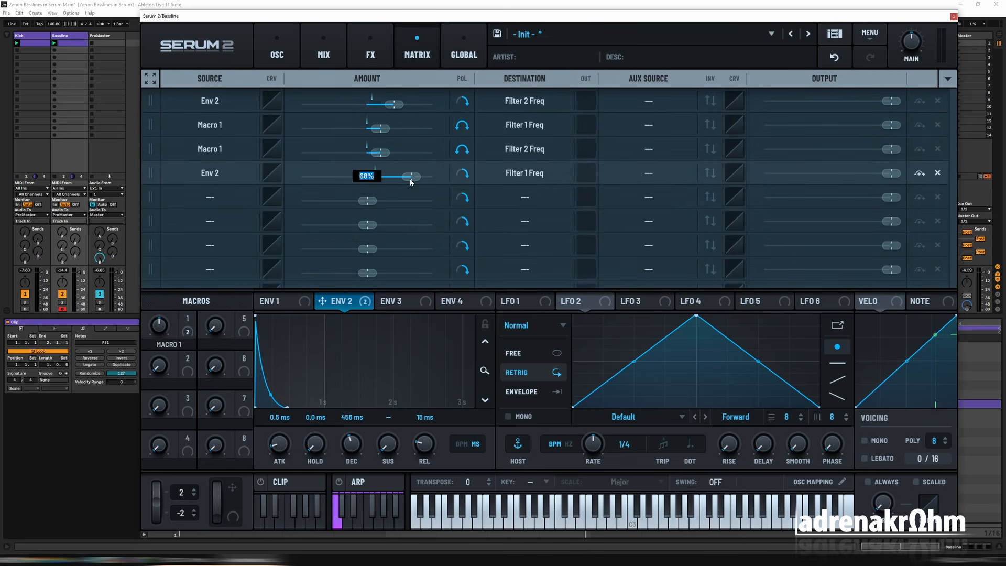
{"action": "left_click", "coordinate": [217, 78]}
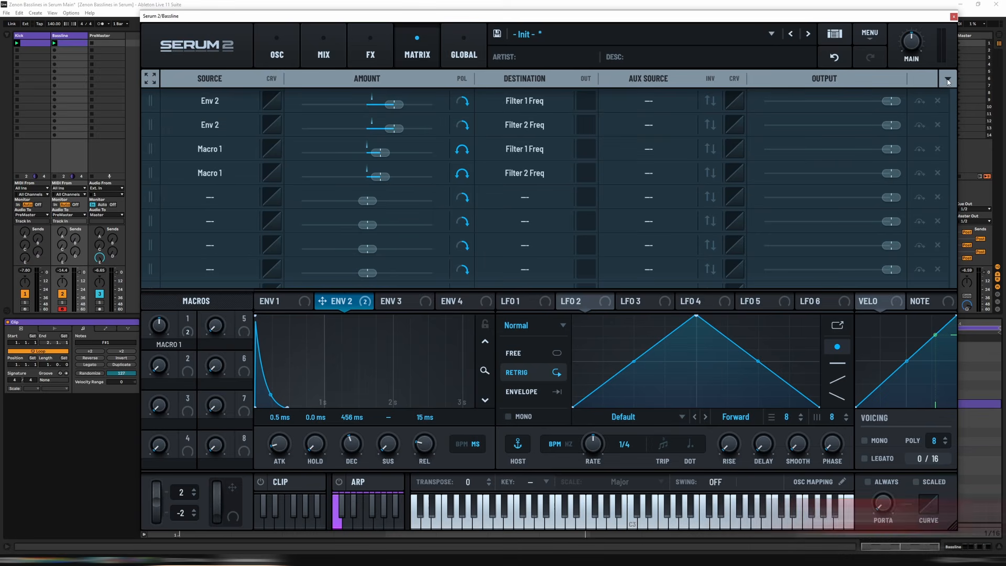
{"action": "left_click", "coordinate": [948, 79]}
{"action": "left_click", "coordinate": [895, 92]}
{"action": "left_click", "coordinate": [277, 52]}
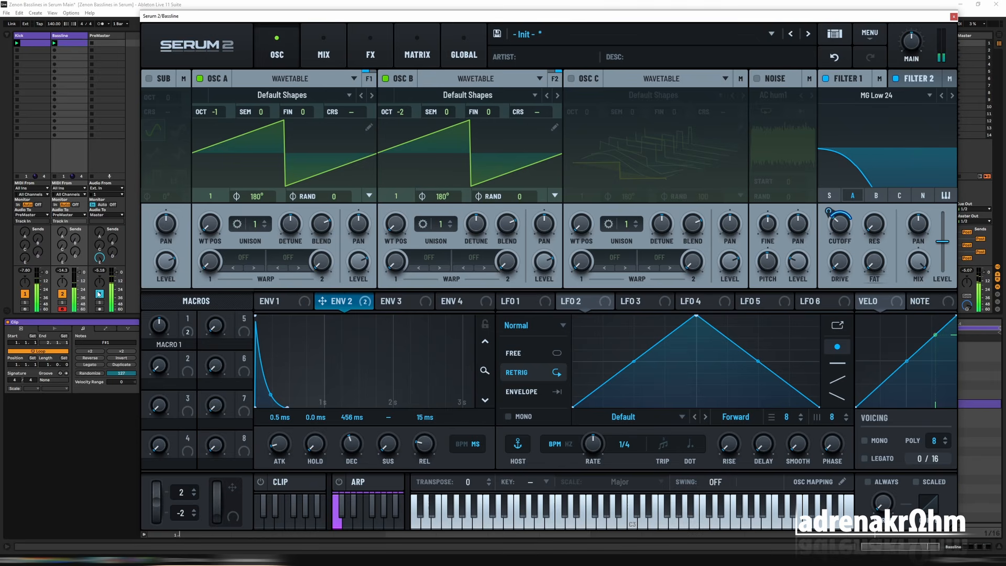
Mute the Kick track and remove all modulators from the Filter 1 cutoff
{"action": "left_click", "coordinate": [24, 292]}
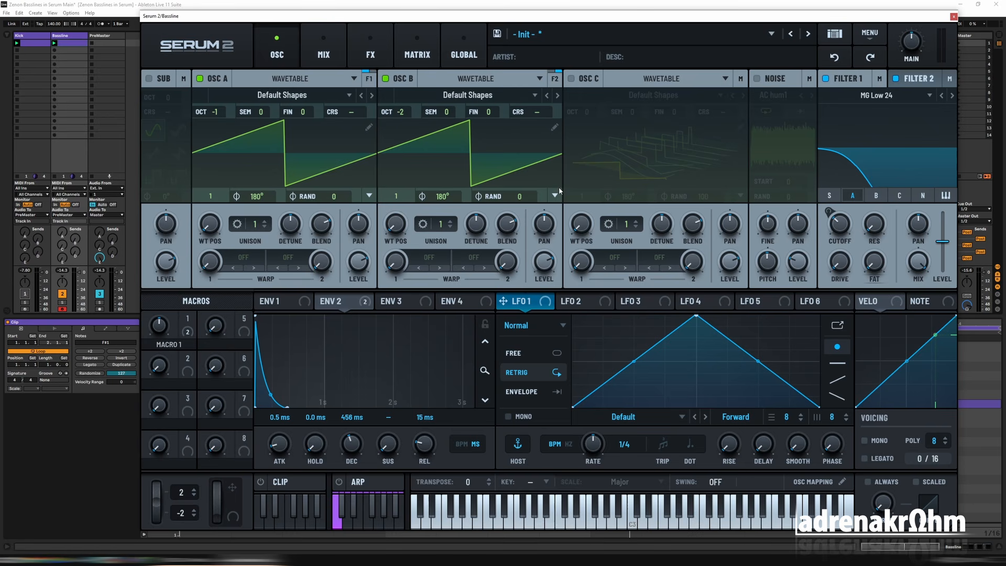
{"action": "right_click", "coordinate": [840, 227]}
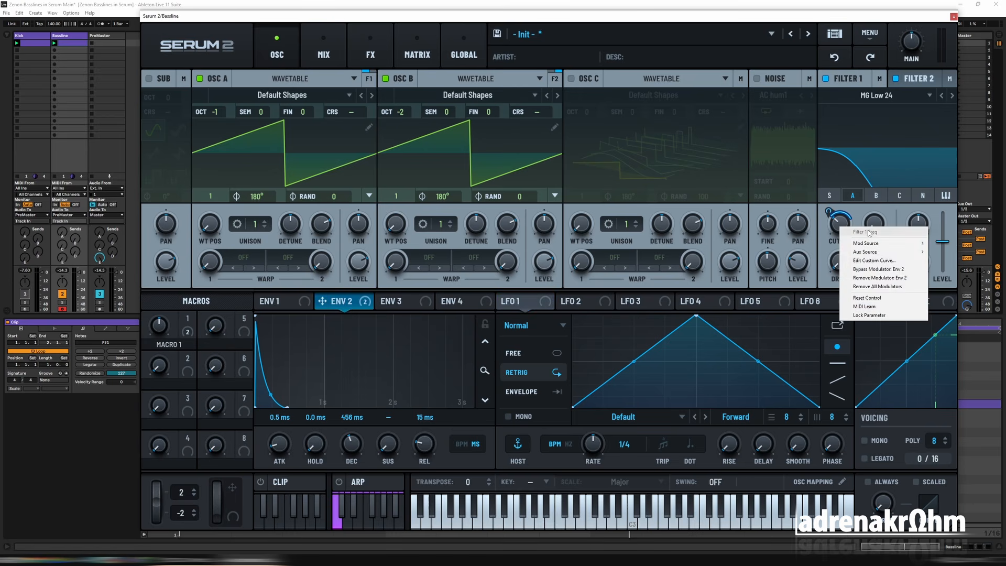
{"action": "left_click", "coordinate": [879, 286]}
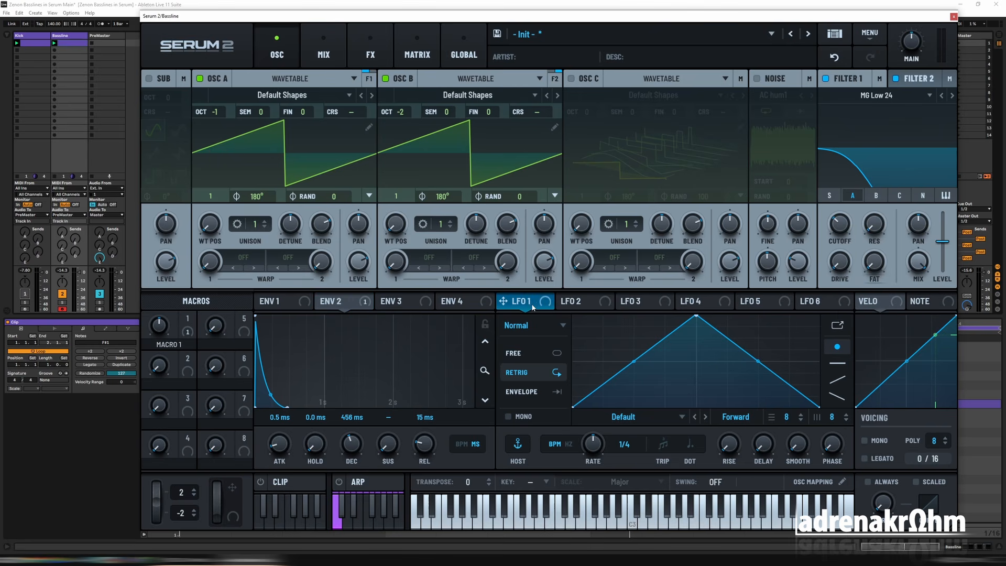
Assign LFO 1 to OSC A's level and make it an envelope-mode rising ramp at a 1/8 rate
{"action": "left_click_drag", "start_coordinate": [536, 307], "coordinate": [360, 264]}
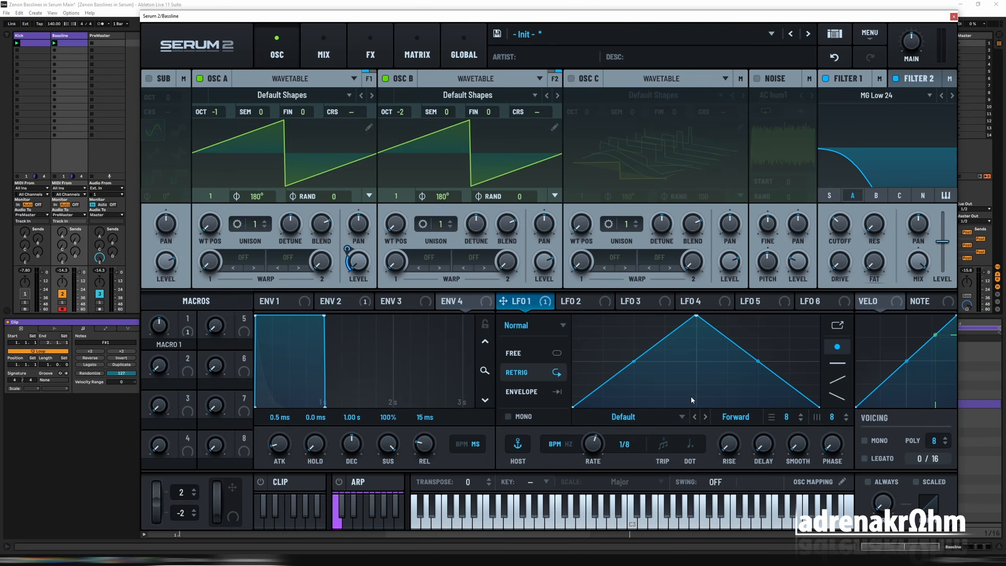
{"action": "left_click", "coordinate": [528, 393]}
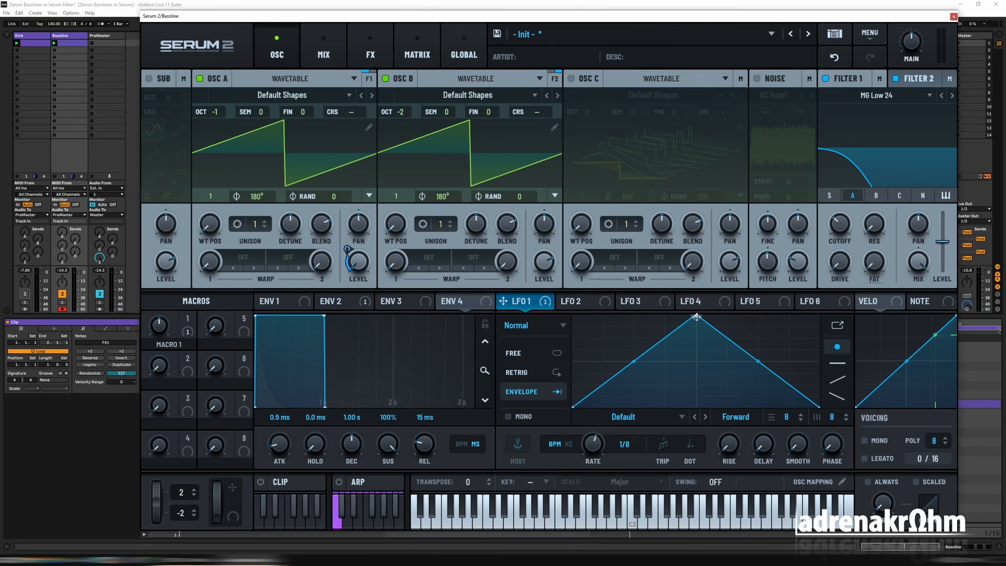
{"action": "left_click_drag", "start_coordinate": [696, 316], "coordinate": [819, 315]}
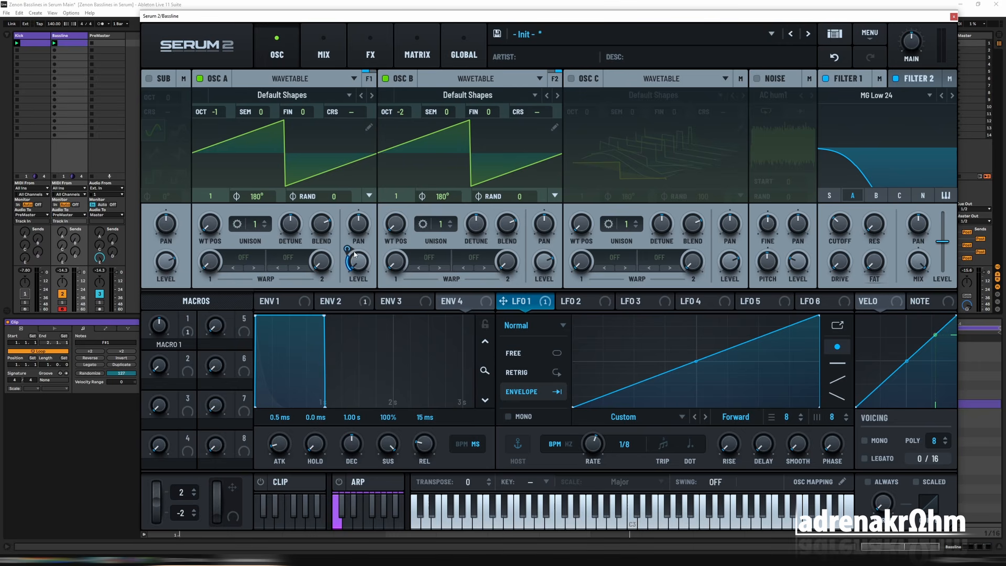
Raise LFO 1's amount on OSC A's level during playback and view the Bassline's waveform in the oscilloscope
{"action": "mouse_move", "coordinate": [349, 247]}
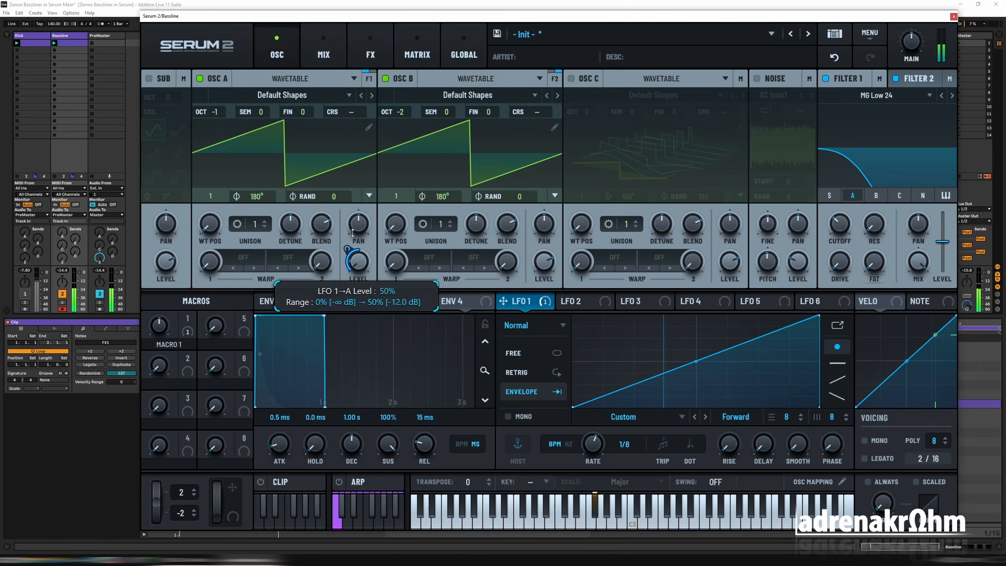
{"action": "left_click_drag", "start_coordinate": [352, 233], "coordinate": [355, 225]}
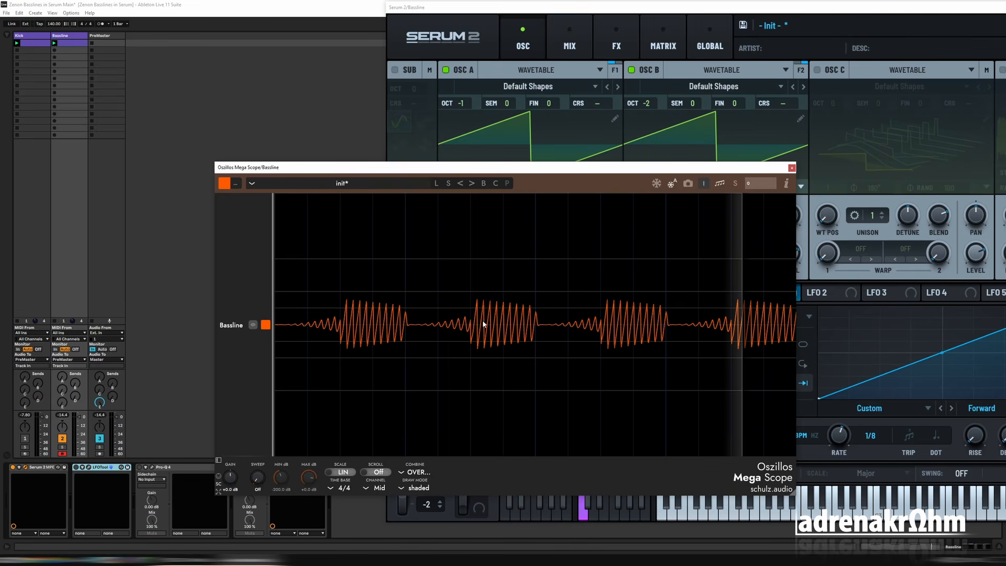
{"action": "key", "text": "space"}
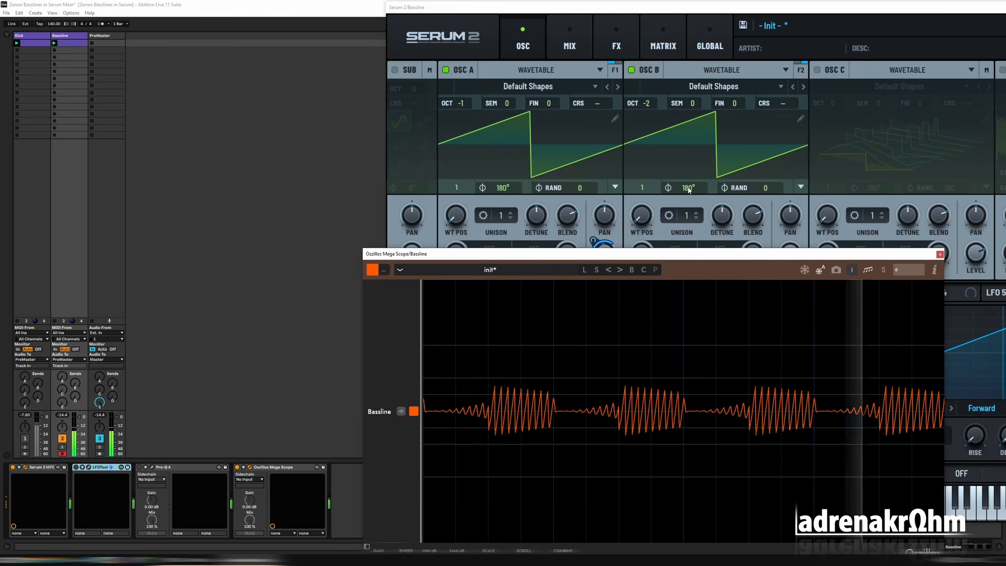
Arrange the synth and oscilloscope windows side by side and adjust LFO 1's amount on OSC A's level against the waveform
{"action": "left_click_drag", "start_coordinate": [647, 9], "coordinate": [288, 34]}
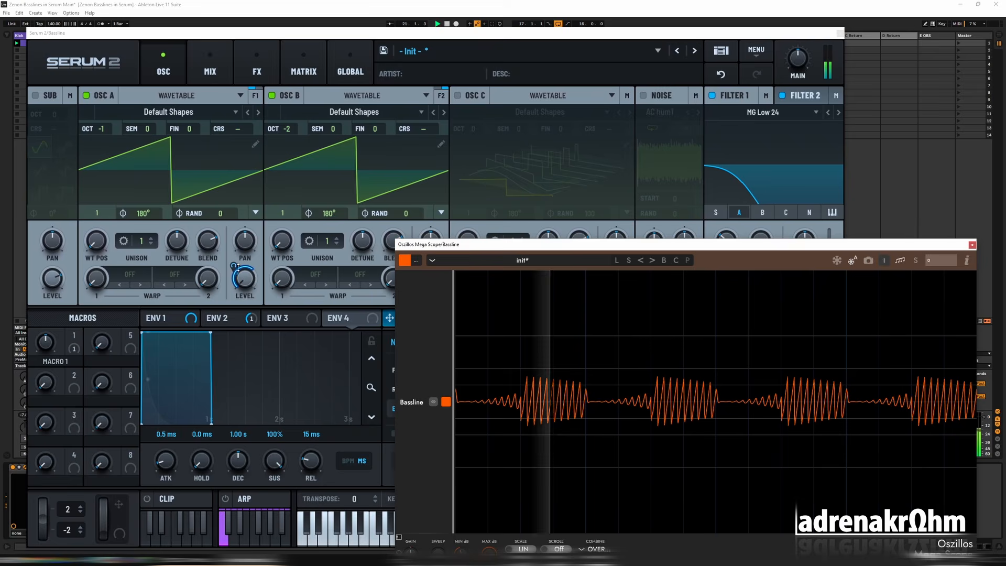
{"action": "mouse_move", "coordinate": [238, 262]}
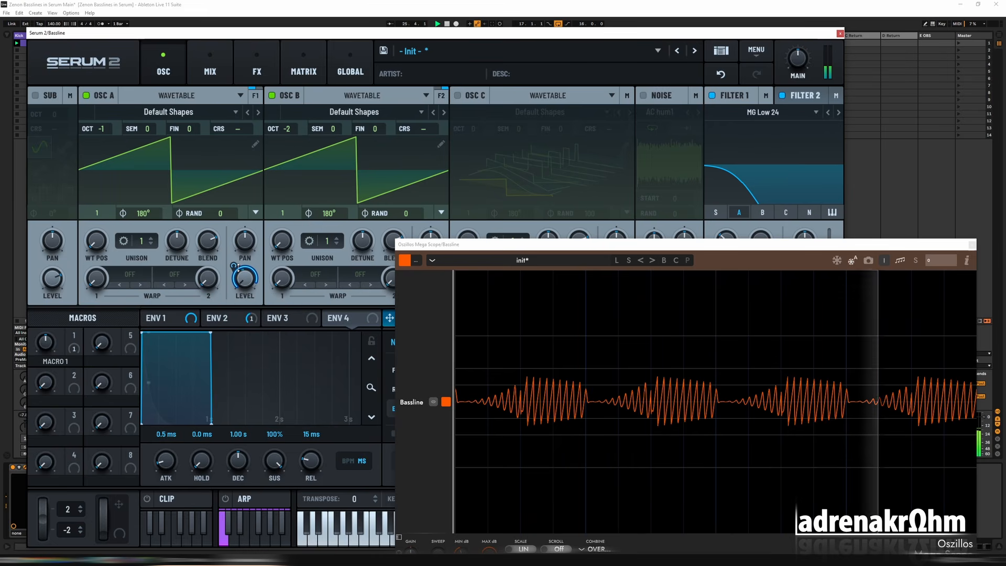
{"action": "left_click_drag", "start_coordinate": [595, 247], "coordinate": [853, 153]}
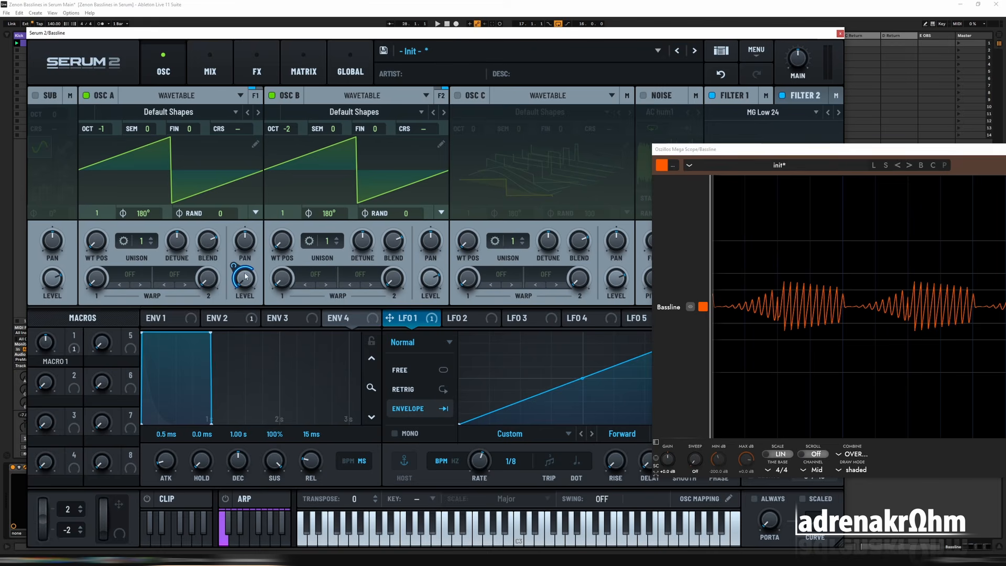
{"action": "key", "text": "space"}
{"action": "left_click_drag", "start_coordinate": [234, 266], "coordinate": [244, 261]}
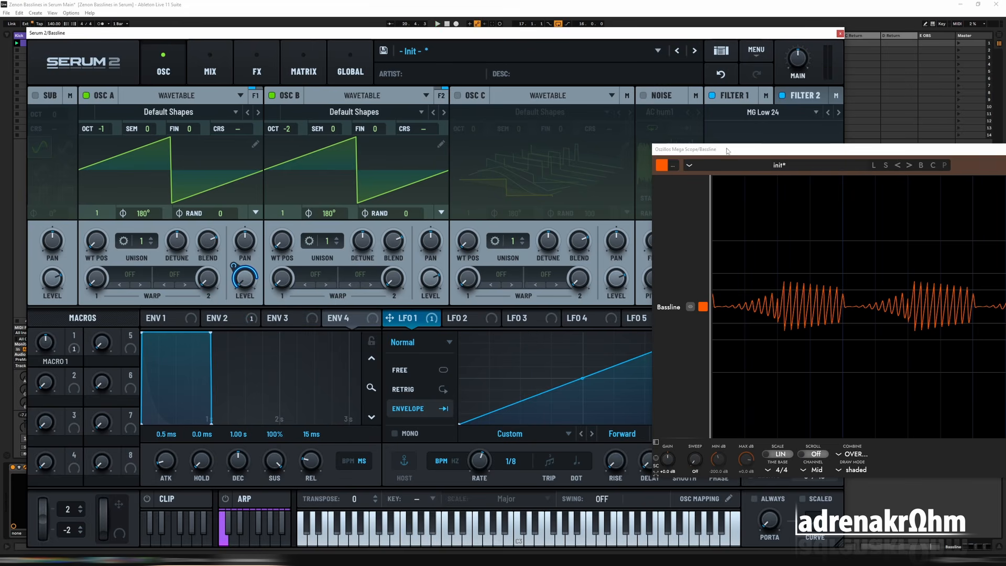
Assign LFO 1 to the Filter 1 cutoff at 10% and fine-tune its amount on OSC A's level during playback
{"action": "left_click_drag", "start_coordinate": [727, 150], "coordinate": [555, 480]}
{"action": "left_click_drag", "start_coordinate": [390, 318], "coordinate": [714, 259]}
{"action": "key", "text": "space"}
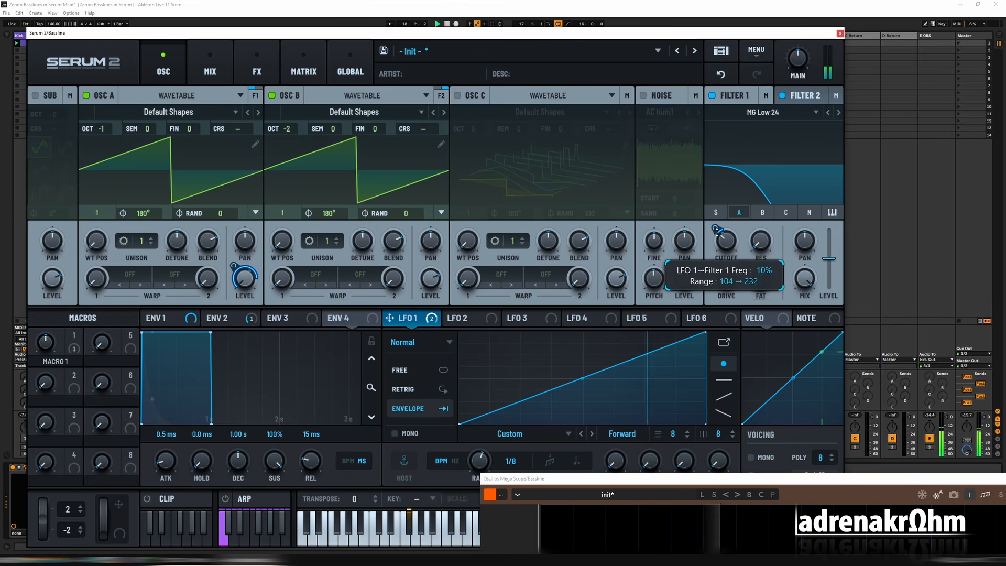
{"action": "mouse_move", "coordinate": [240, 267]}
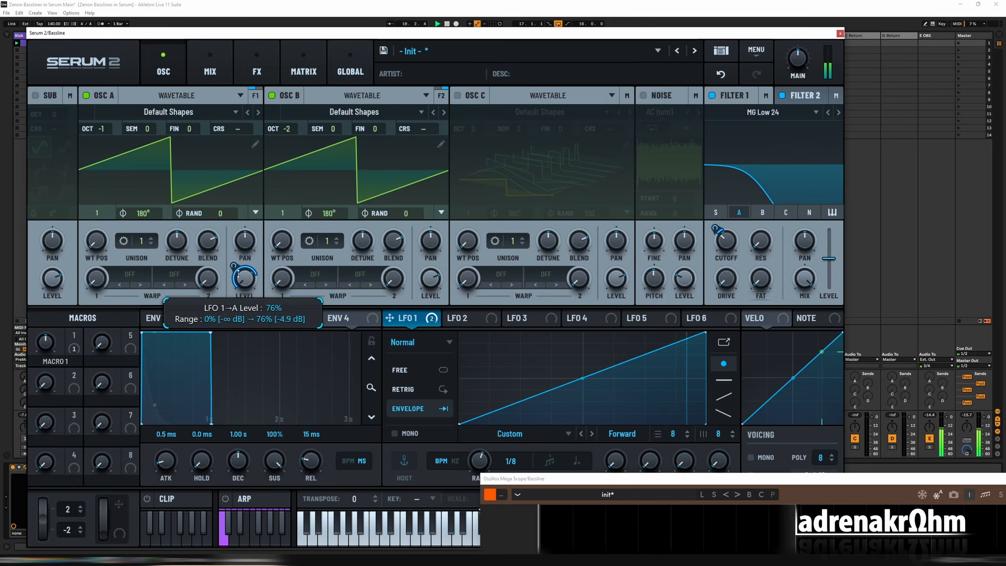
{"action": "left_click_drag", "start_coordinate": [240, 267], "coordinate": [240, 270]}
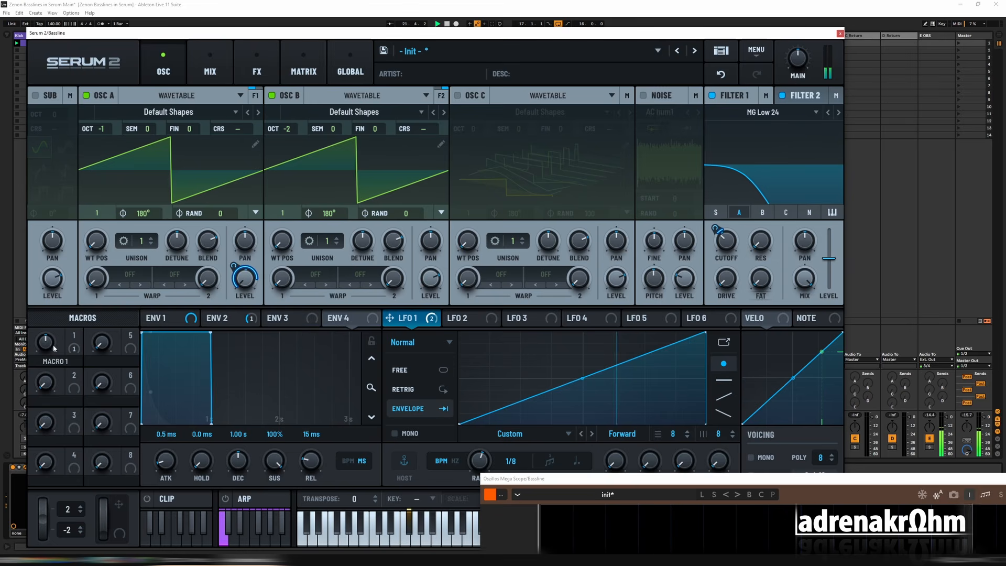
Lower Macro 1 and shorten Envelope 2's decay to about 307 ms while the bassline plays
{"action": "left_click_drag", "start_coordinate": [47, 370], "coordinate": [52, 401]}
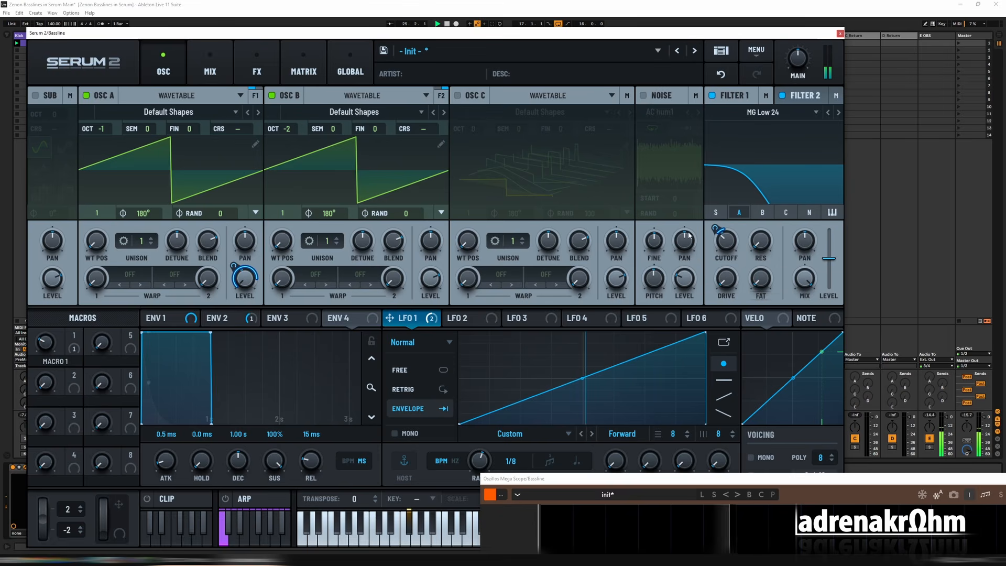
{"action": "left_click", "coordinate": [220, 318]}
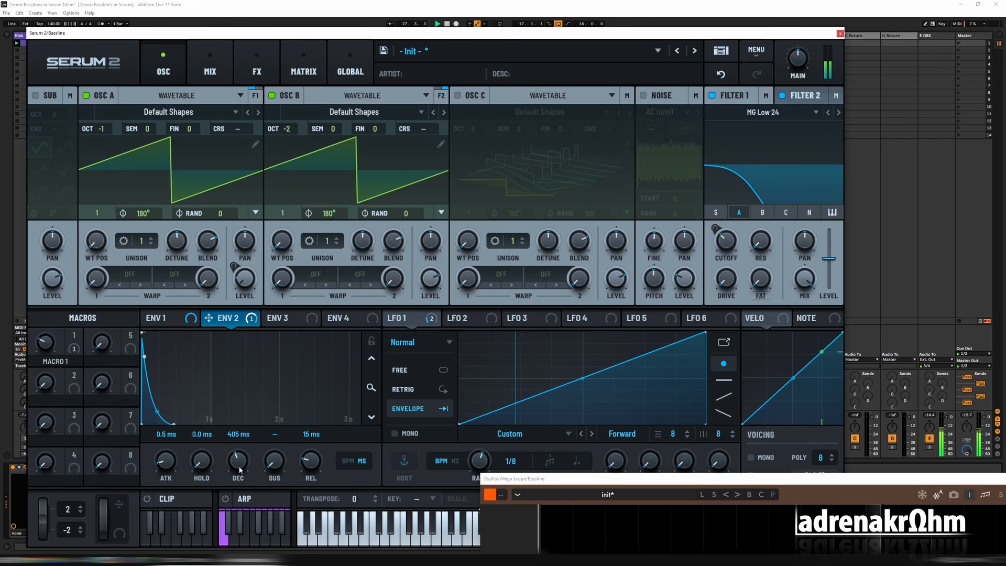
{"action": "left_click_drag", "start_coordinate": [238, 461], "coordinate": [241, 474]}
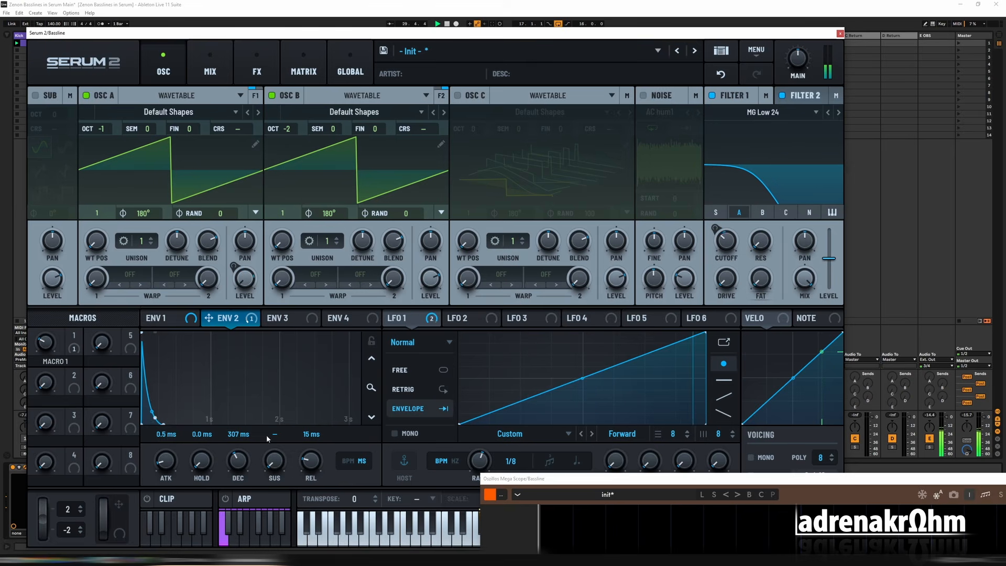
Lower Macro 1 while the bassline plays and move the synth window to uncover the track mixer
{"action": "mouse_move", "coordinate": [49, 330]}
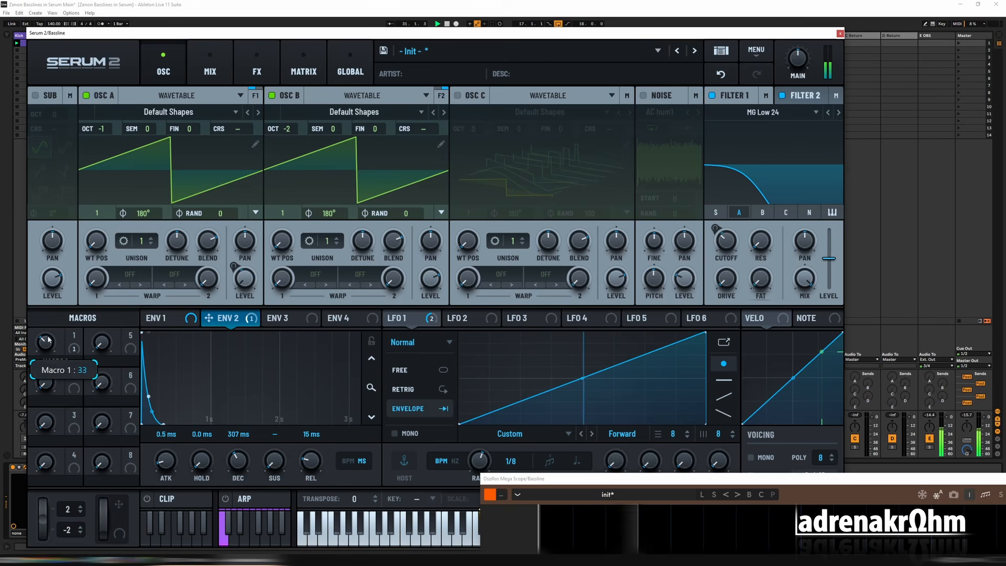
{"action": "left_click_drag", "start_coordinate": [49, 330], "coordinate": [49, 343]}
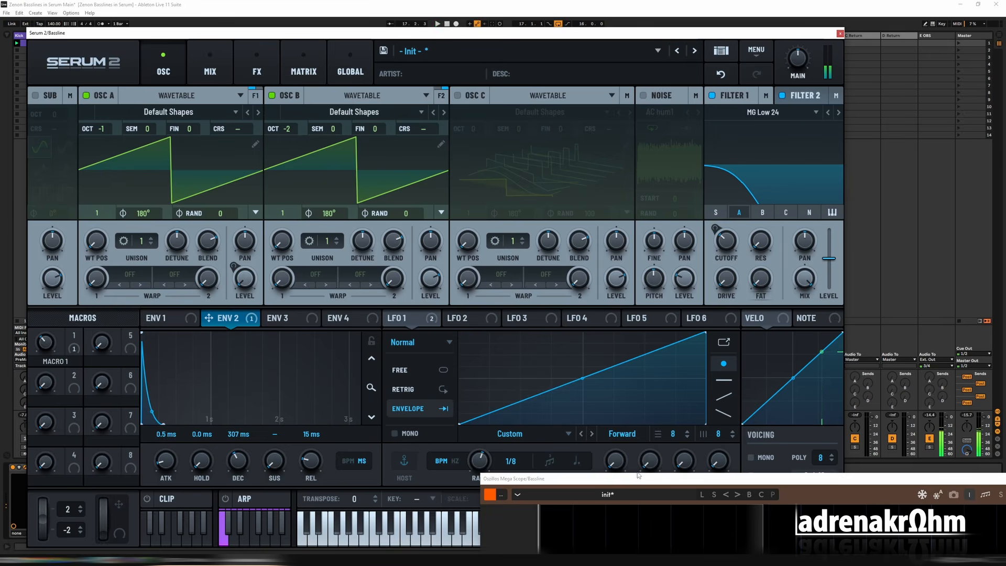
{"action": "left_click_drag", "start_coordinate": [147, 37], "coordinate": [213, 32]}
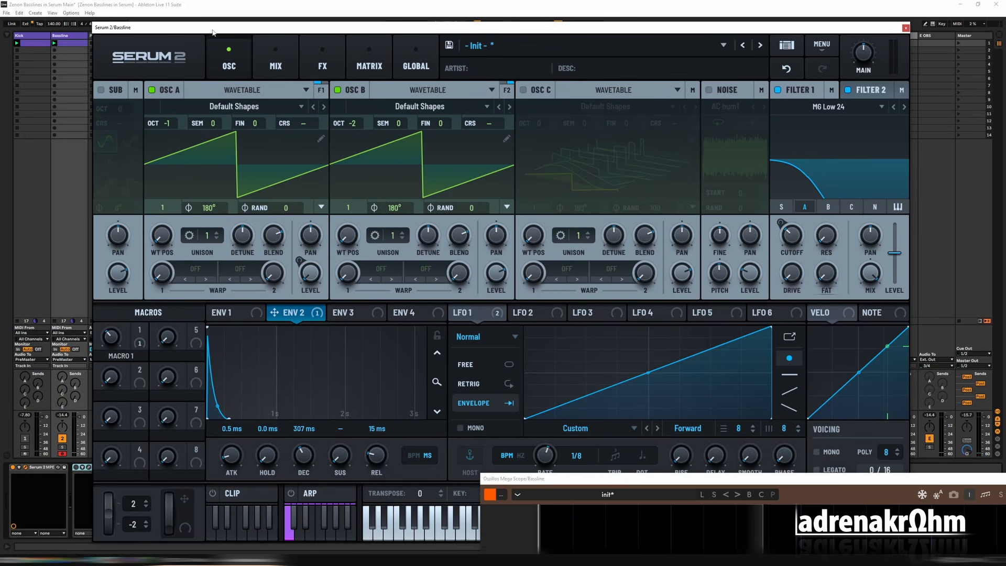
Unmute the Kick track and lengthen Envelope 2's decay to about 456 ms during playback
{"action": "left_click", "coordinate": [23, 438]}
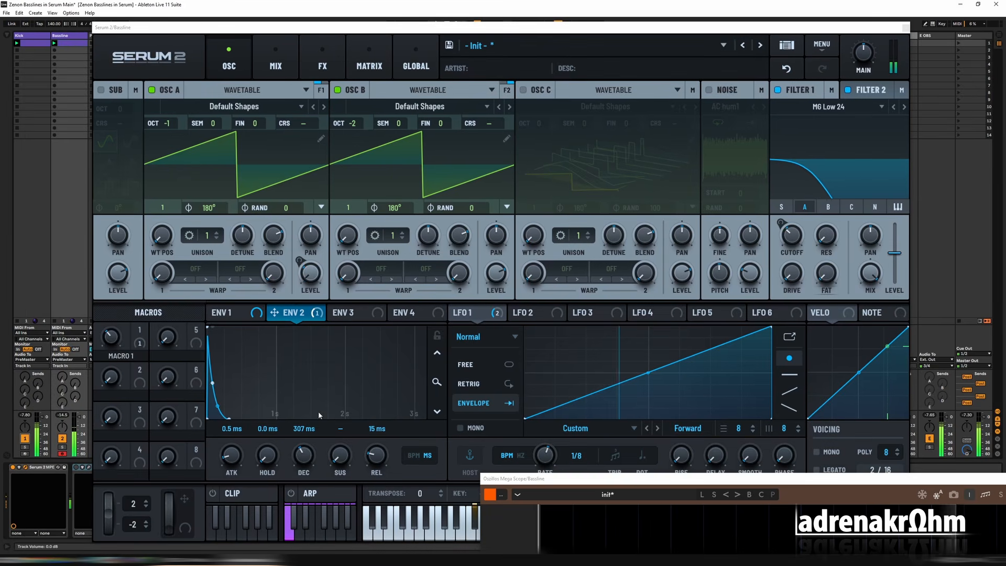
{"action": "left_click_drag", "start_coordinate": [306, 465], "coordinate": [309, 458]}
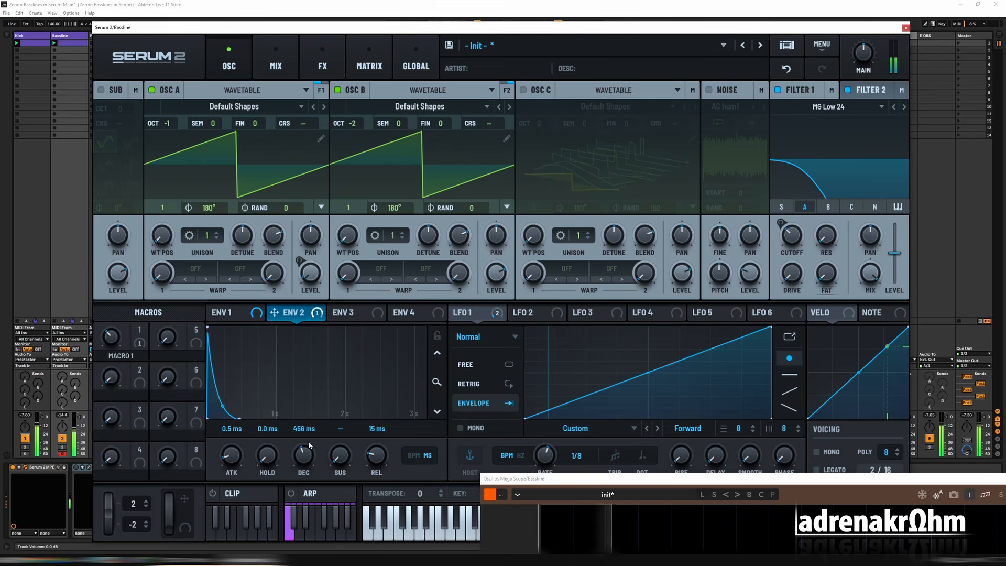
{"action": "mouse_move", "coordinate": [117, 350]}
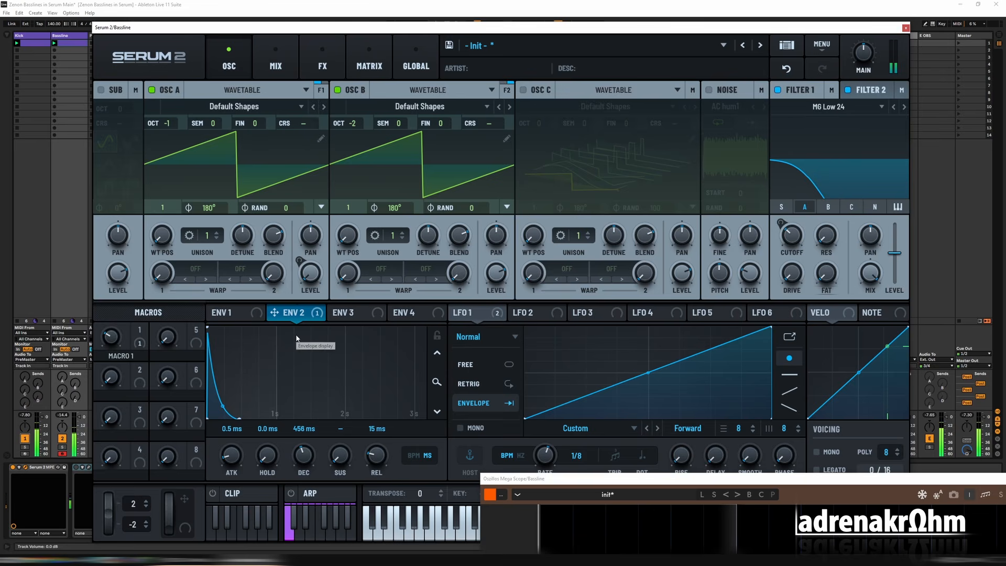
Replace the Equalizer in Serum's main effects chain with a Distortion followed by a Filter
{"action": "left_click", "coordinate": [321, 68]}
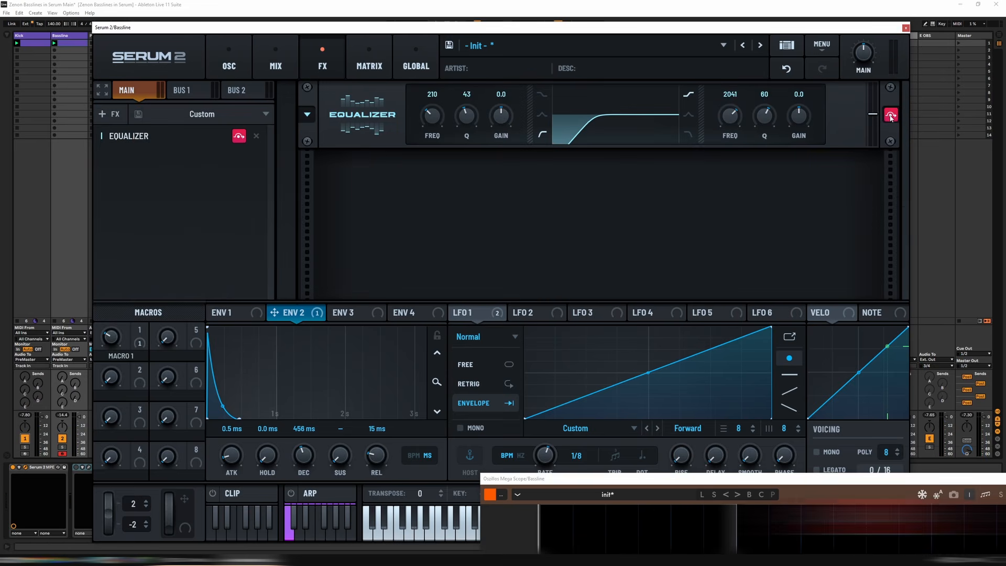
{"action": "left_click", "coordinate": [256, 135]}
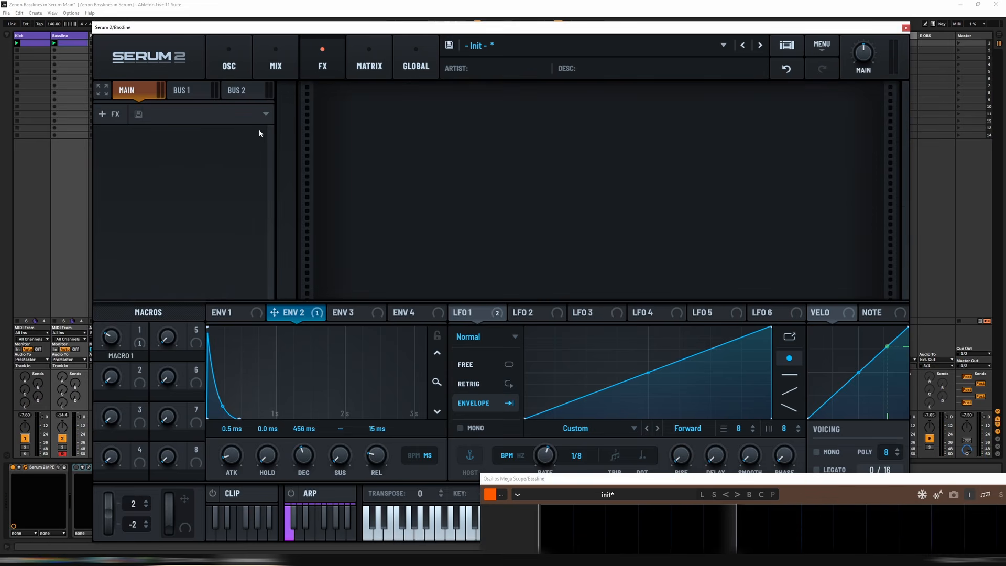
{"action": "left_click", "coordinate": [109, 114]}
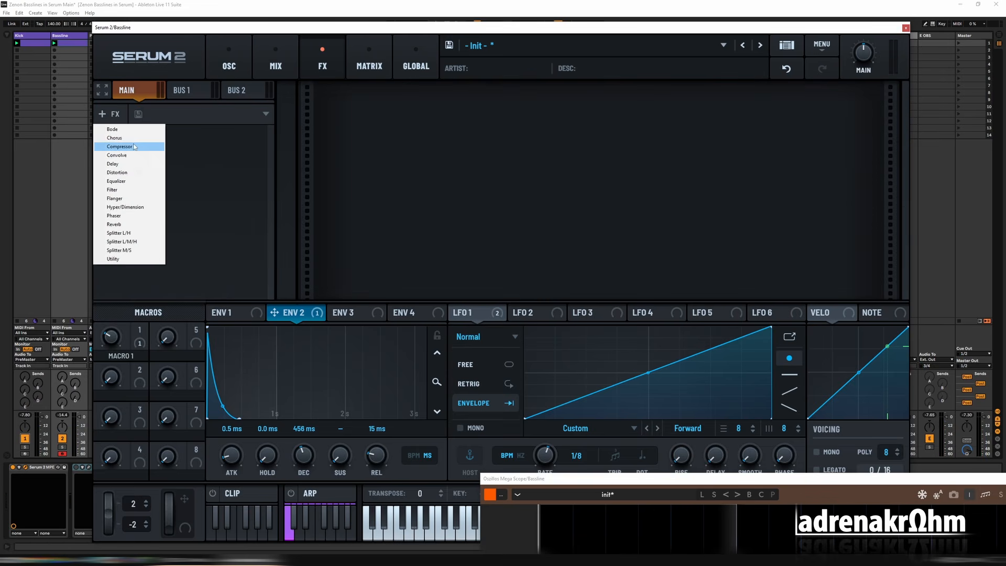
{"action": "left_click", "coordinate": [138, 173]}
{"action": "left_click", "coordinate": [106, 115]}
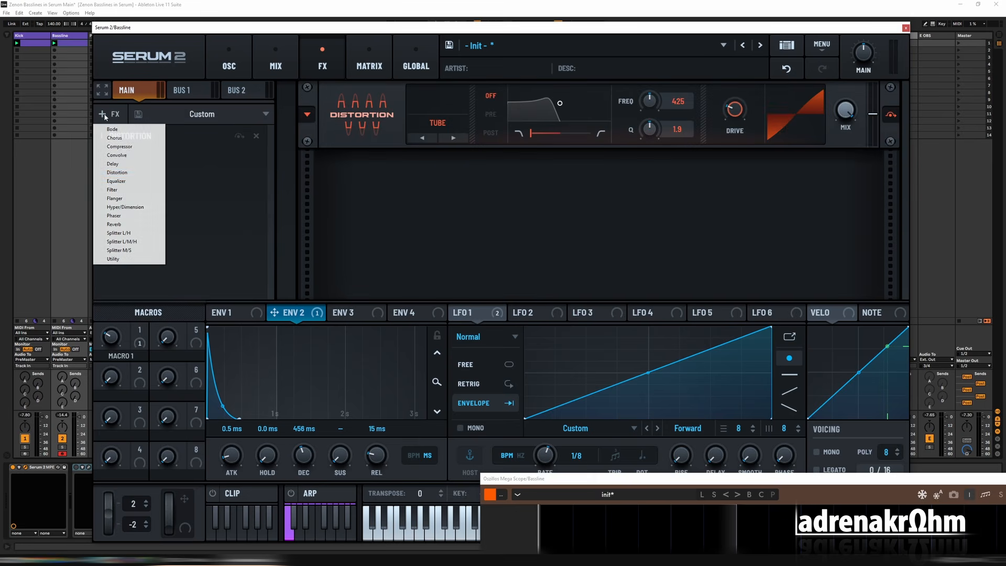
{"action": "left_click", "coordinate": [122, 192]}
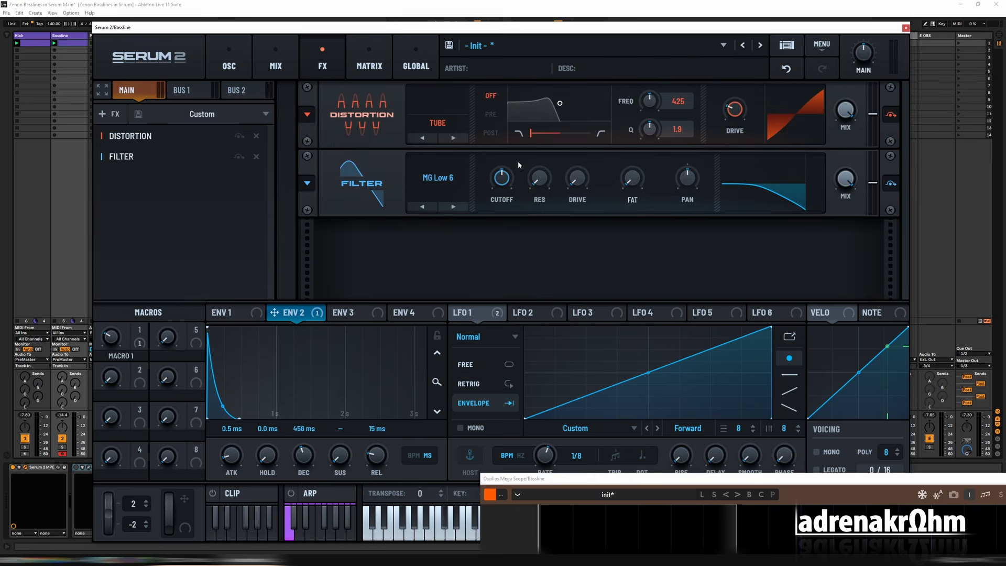
Set the Distortion effect to Hardclip and raise its drive during playback
{"action": "left_click", "coordinate": [454, 137]}
{"action": "left_click_drag", "start_coordinate": [734, 109], "coordinate": [741, 71]}
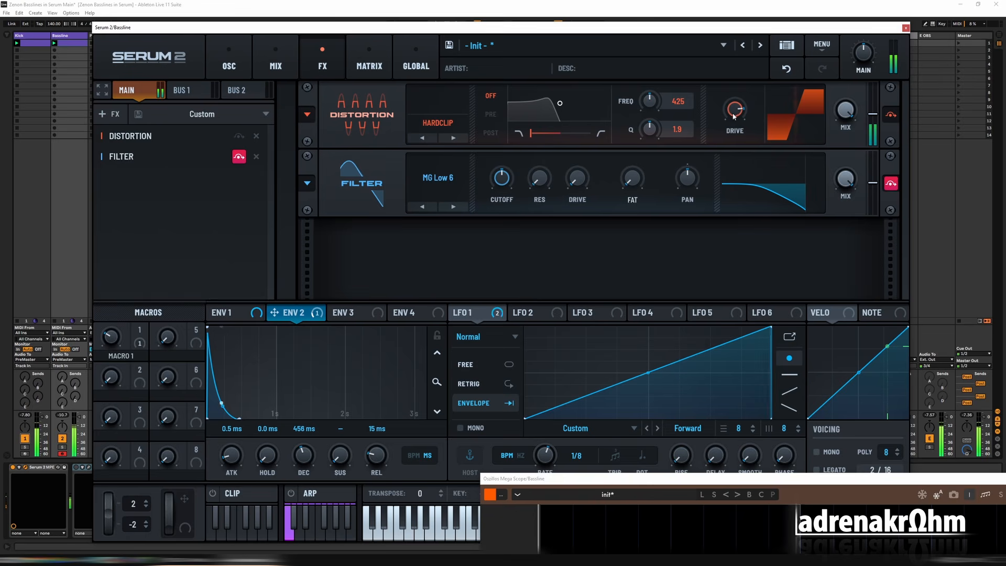
{"action": "left_click_drag", "start_coordinate": [736, 110], "coordinate": [737, 94]}
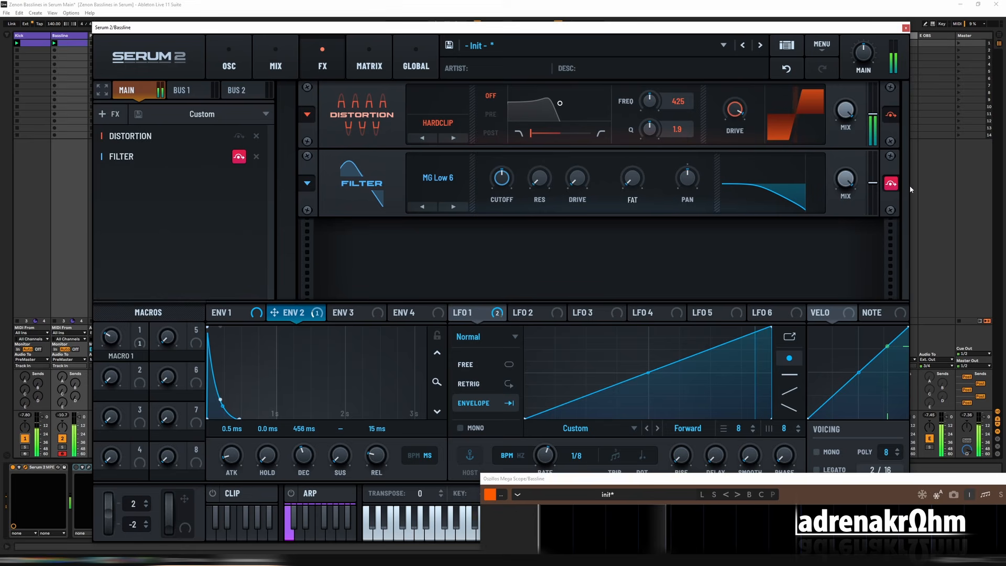
Re-enable the MG Low 6 Filter effect, lower its cutoff slightly and raise its drive
{"action": "left_click", "coordinate": [891, 183]}
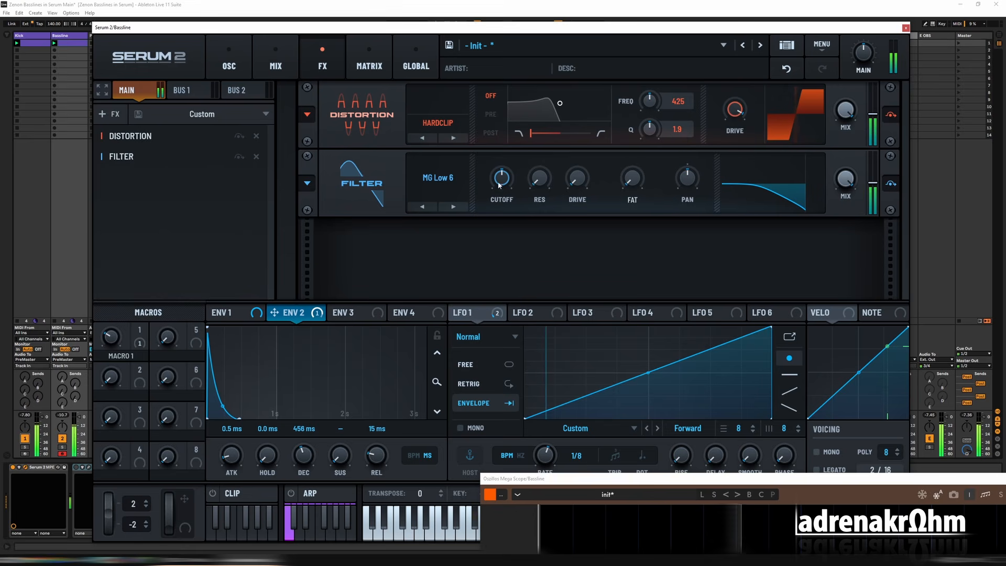
{"action": "left_click_drag", "start_coordinate": [502, 179], "coordinate": [505, 208]}
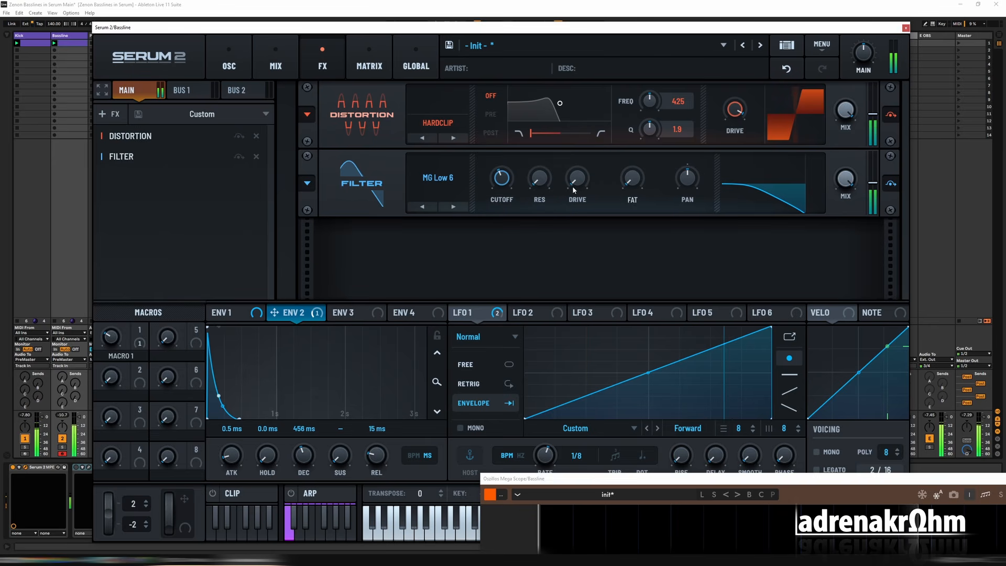
{"action": "left_click_drag", "start_coordinate": [582, 184], "coordinate": [580, 180]}
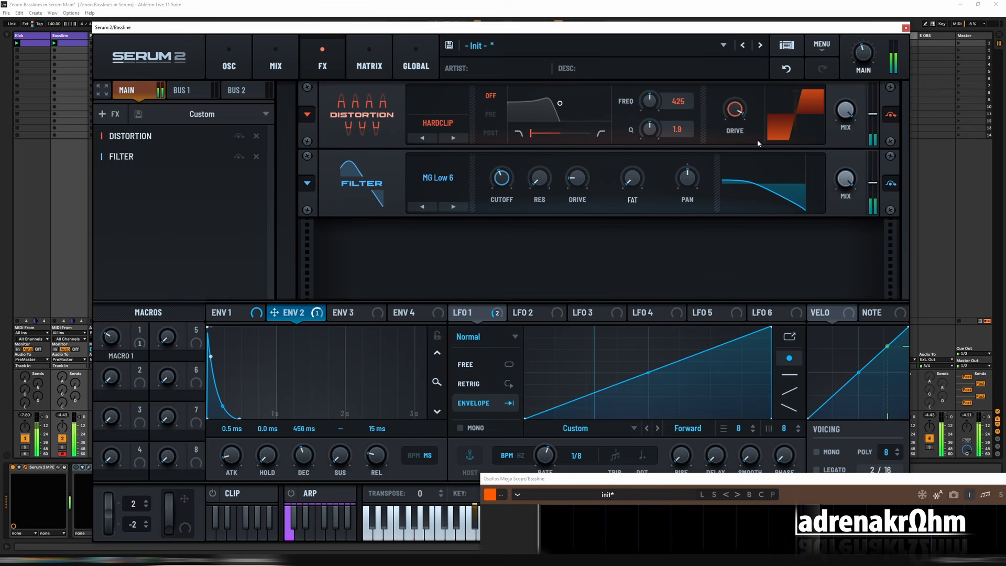
Extend the Bassline clip to four bars and duplicate its F#1 and F#2 notes to fill the length
{"action": "left_click", "coordinate": [229, 66]}
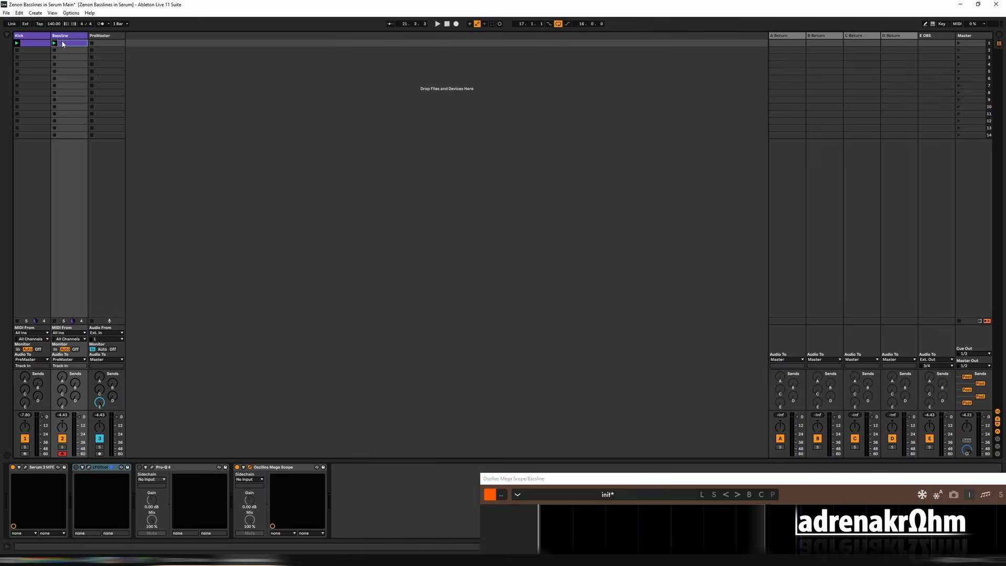
{"action": "double_click", "coordinate": [63, 44]}
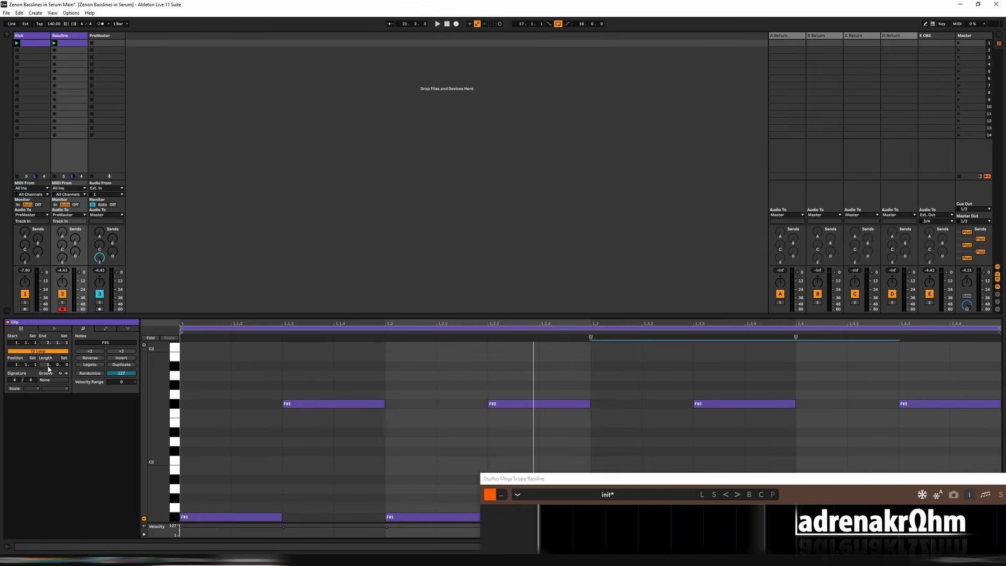
{"action": "key", "text": "Return"}
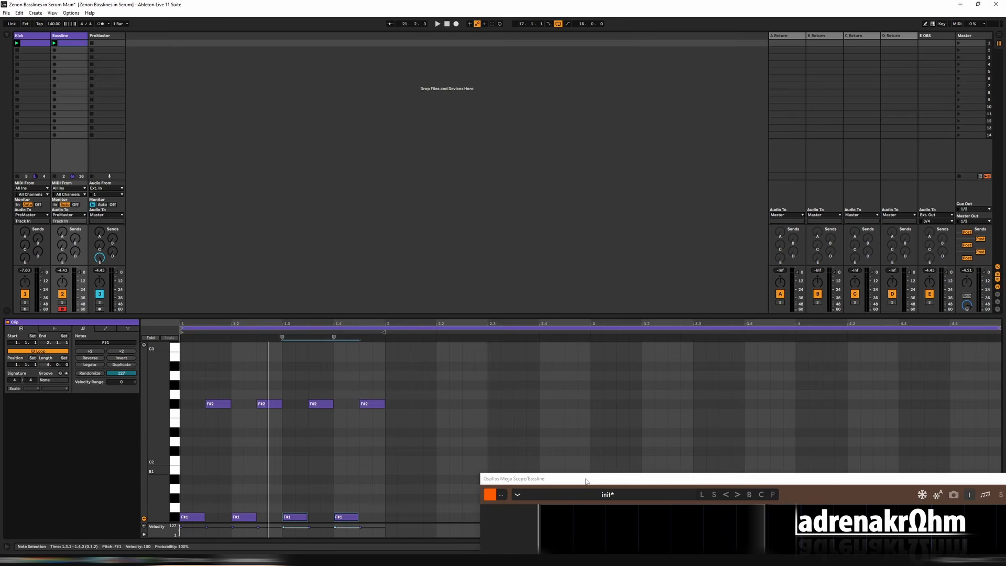
{"action": "key", "text": "ctrl+a"}
{"action": "key", "text": "ctrl+d"}
{"action": "key", "text": "ctrl+d"}
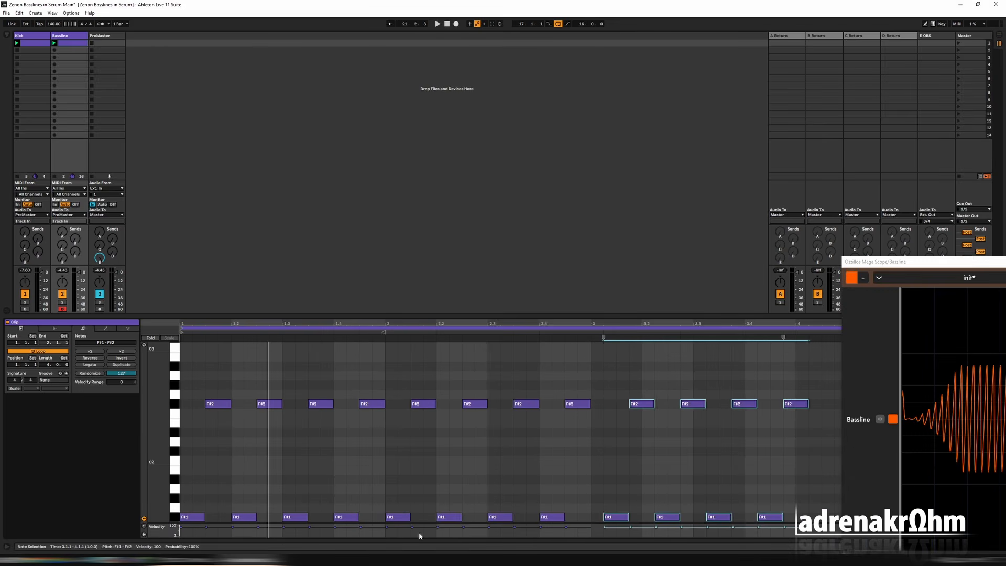
{"action": "key", "text": "ctrl+d"}
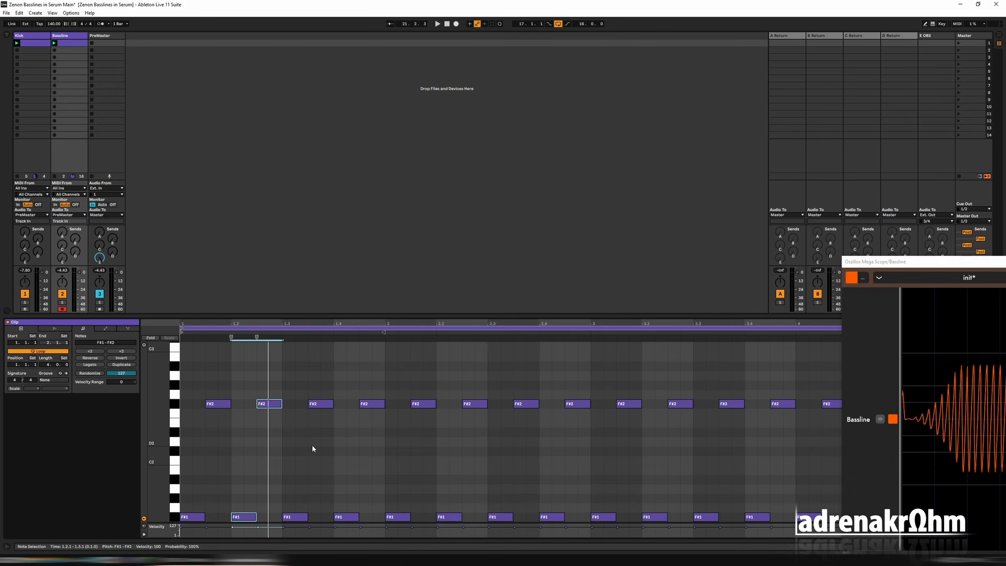
Transpose the note pair at beat 1.2 up two semitones and the pair at beat 2.2 up three semitones
{"action": "key", "text": "Up"}
{"action": "key", "text": "Up"}
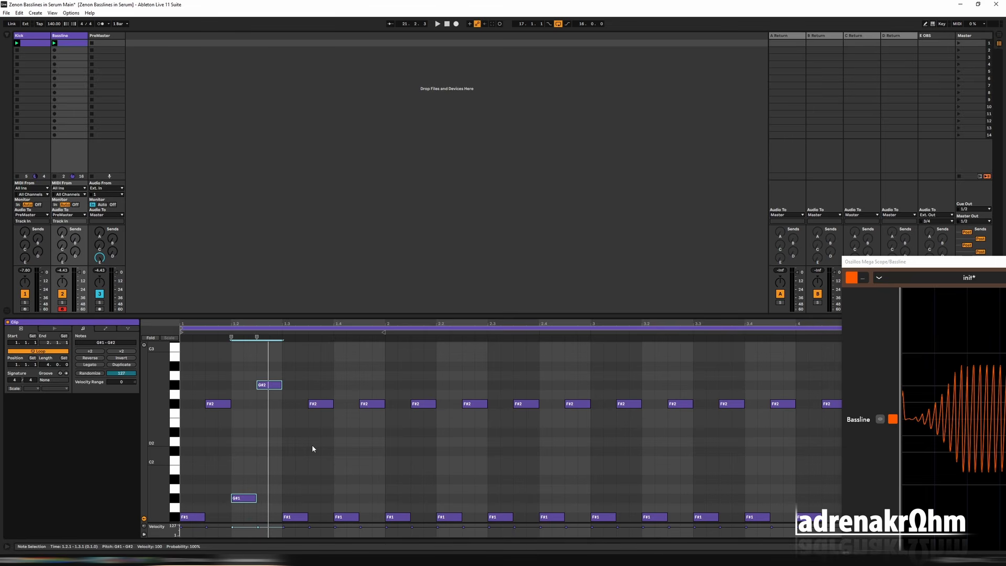
{"action": "key", "text": "space"}
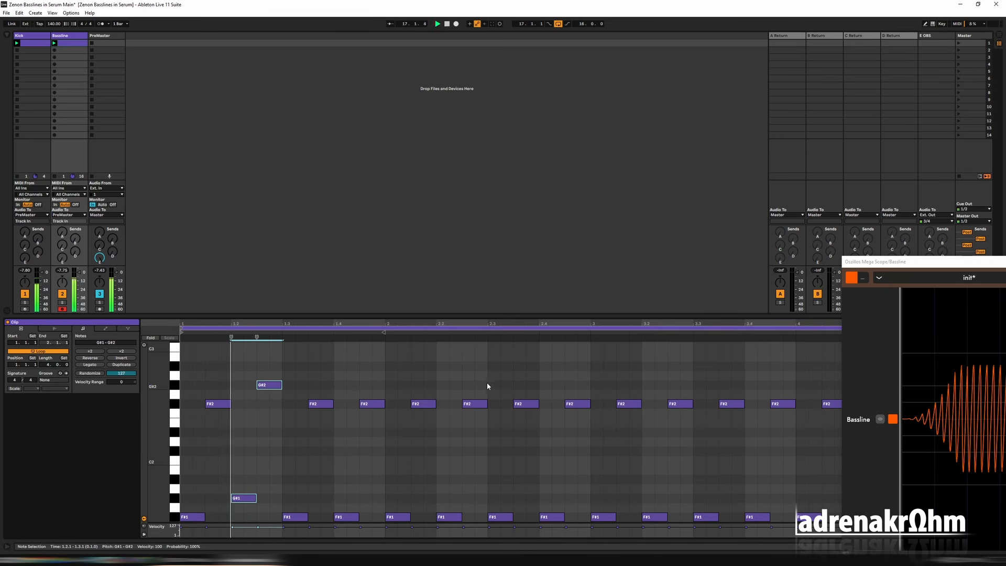
{"action": "left_click_drag", "start_coordinate": [489, 375], "coordinate": [439, 527]}
{"action": "key", "text": "Up"}
{"action": "key", "text": "Up"}
{"action": "key", "text": "Up"}
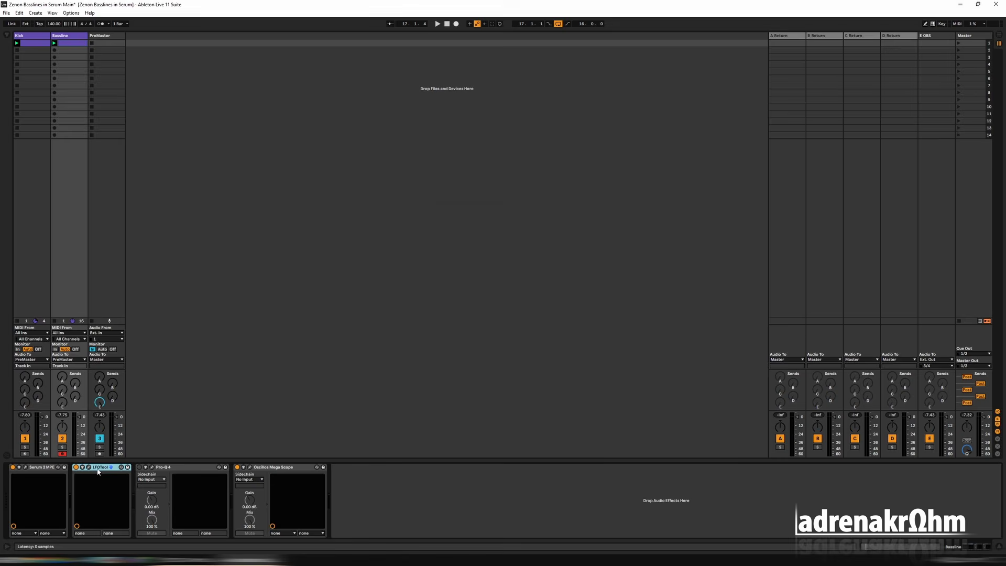
Open LFOTool on the Bassline track and shift the end of its volume rise slightly later during playback
{"action": "left_click", "coordinate": [89, 467]}
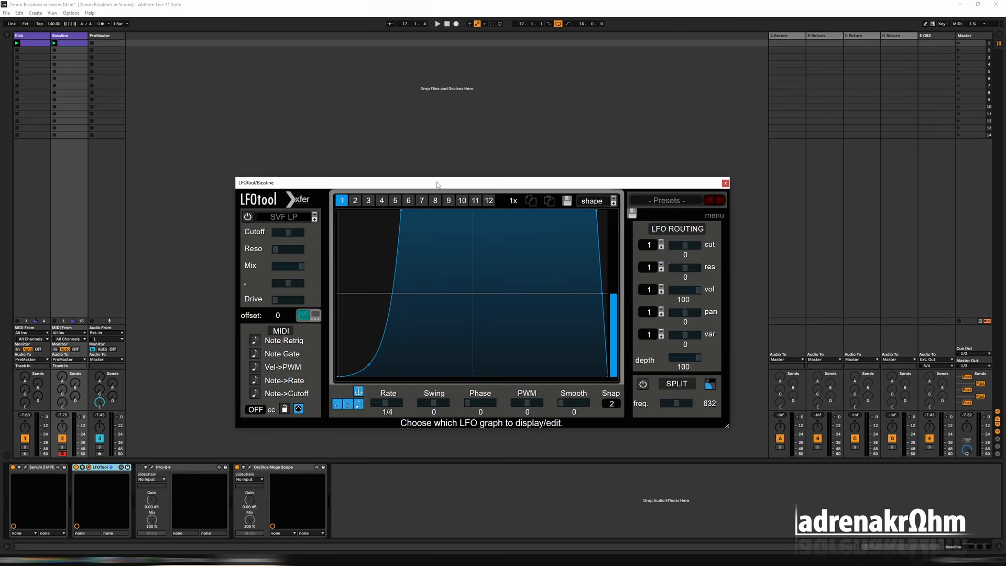
{"action": "left_click_drag", "start_coordinate": [437, 183], "coordinate": [442, 135]}
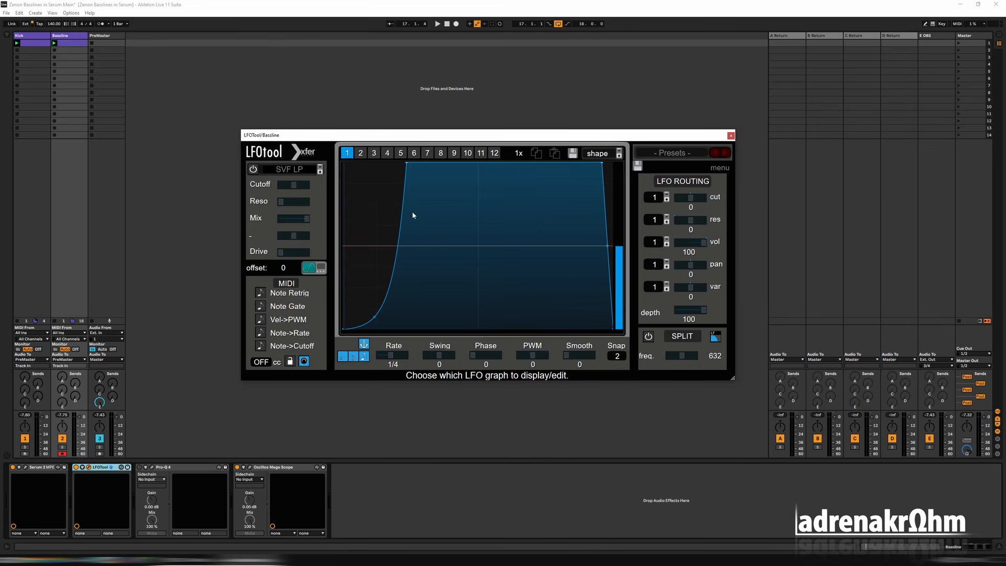
{"action": "key", "text": "space"}
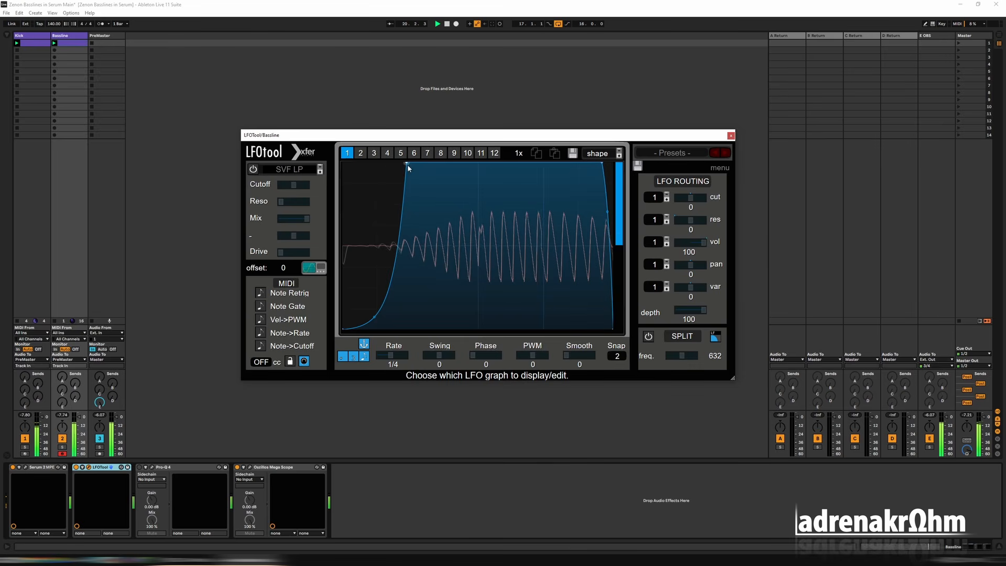
{"action": "left_click_drag", "start_coordinate": [407, 164], "coordinate": [416, 162]}
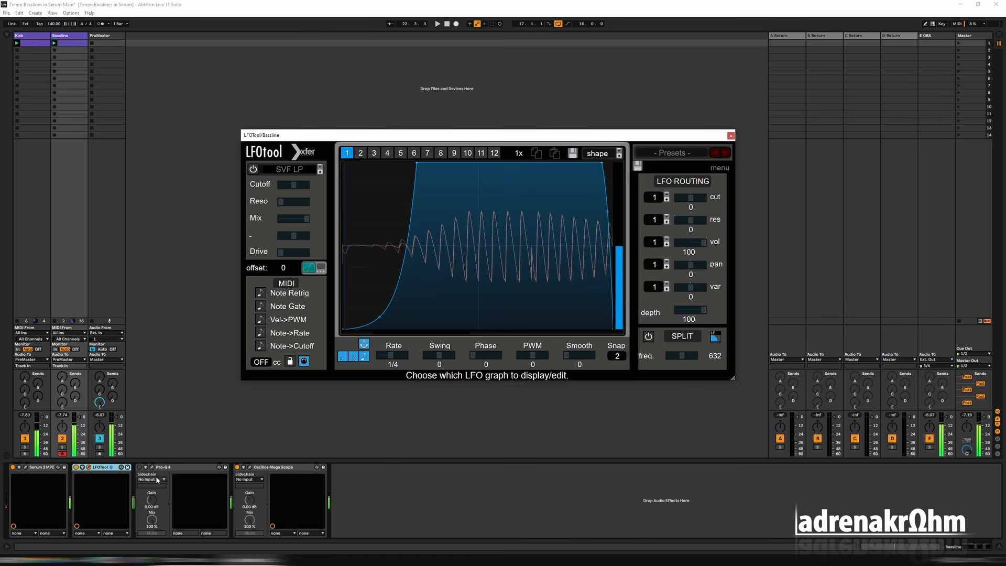
Enable Pro-Q 4 on the Bassline track and open its window while playing the bassline
{"action": "left_click", "coordinate": [138, 468]}
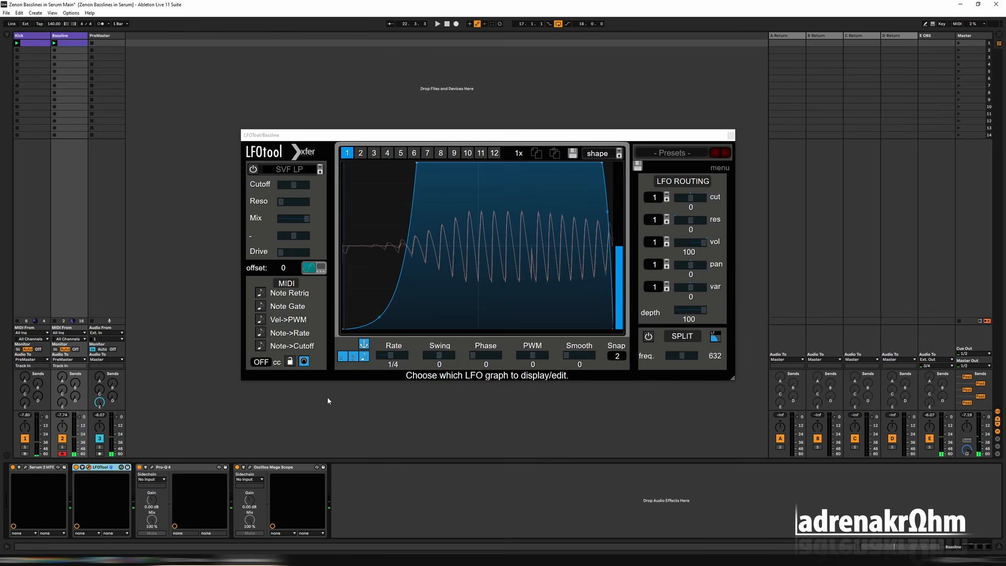
{"action": "left_click", "coordinate": [153, 467]}
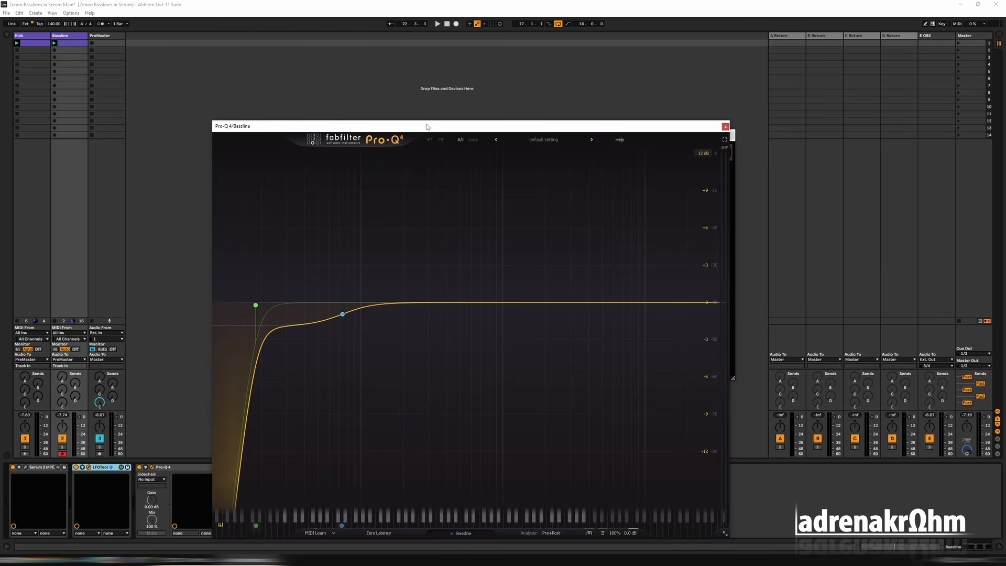
{"action": "left_click_drag", "start_coordinate": [426, 126], "coordinate": [608, 49]}
{"action": "key", "text": "space"}
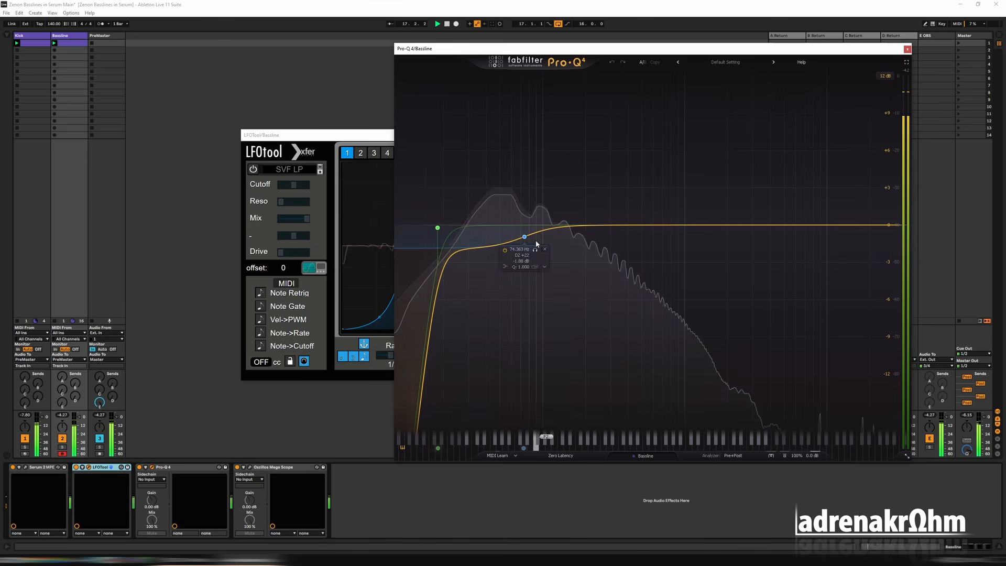
Set Pro-Q 4's low cut to about 17.5 Hz and raise the low shelf's frequency, closing the equalizer window when done
{"action": "left_click", "coordinate": [438, 228]}
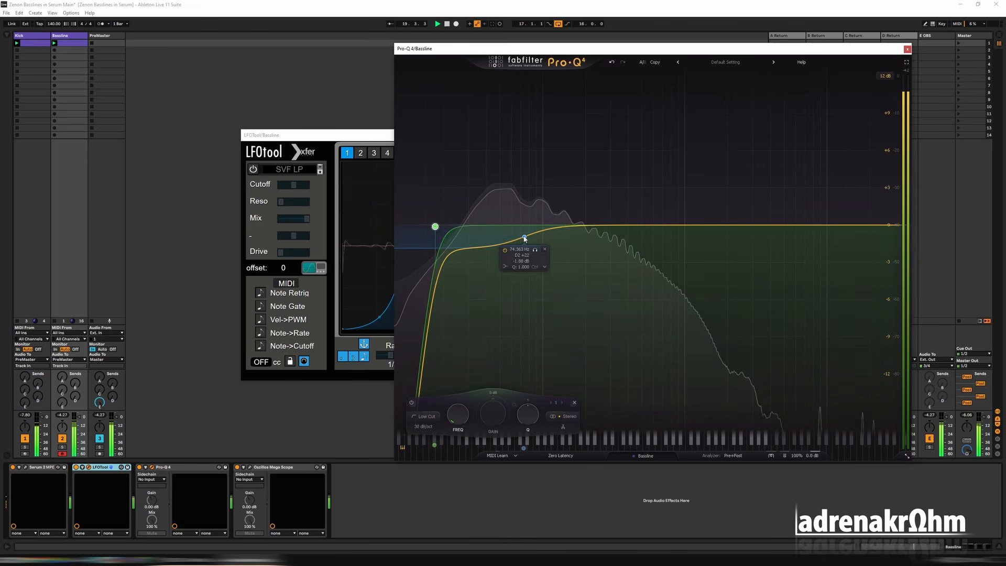
{"action": "left_click_drag", "start_coordinate": [524, 237], "coordinate": [545, 236]}
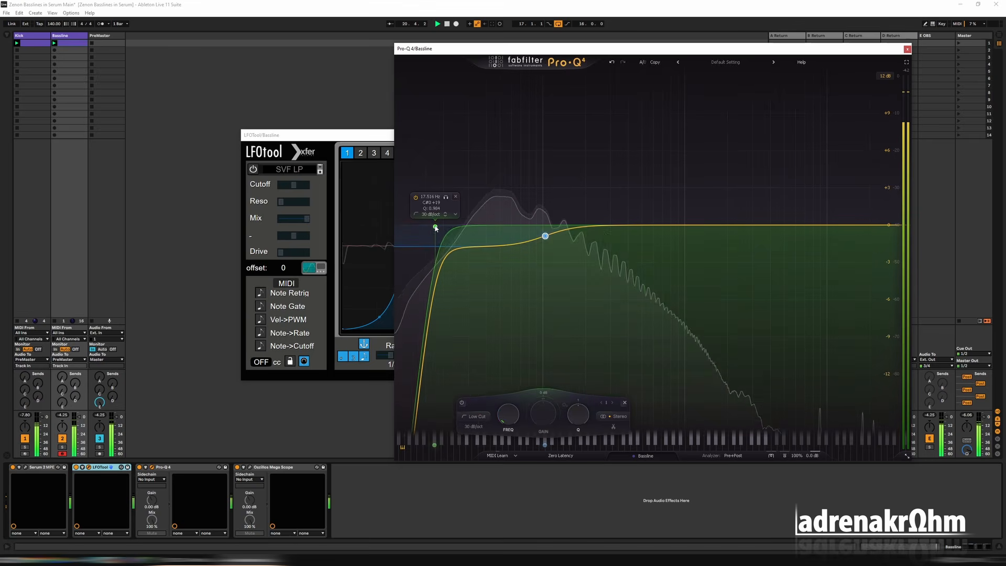
{"action": "mouse_move", "coordinate": [435, 227]}
{"action": "left_mouse_down"}
{"action": "mouse_move", "coordinate": [529, 224]}
{"action": "mouse_move", "coordinate": [436, 229]}
{"action": "left_mouse_up"}
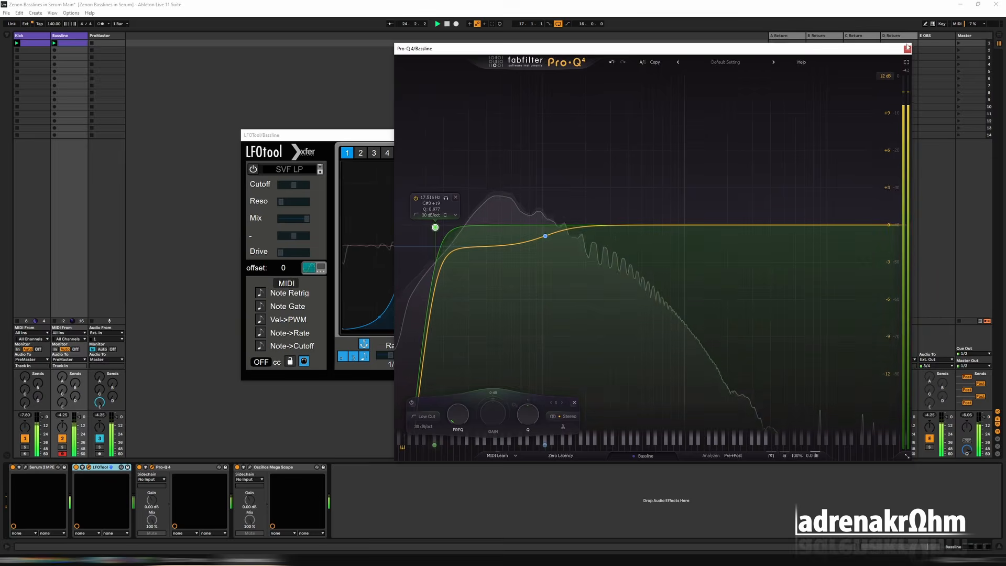
{"action": "left_click", "coordinate": [907, 49]}
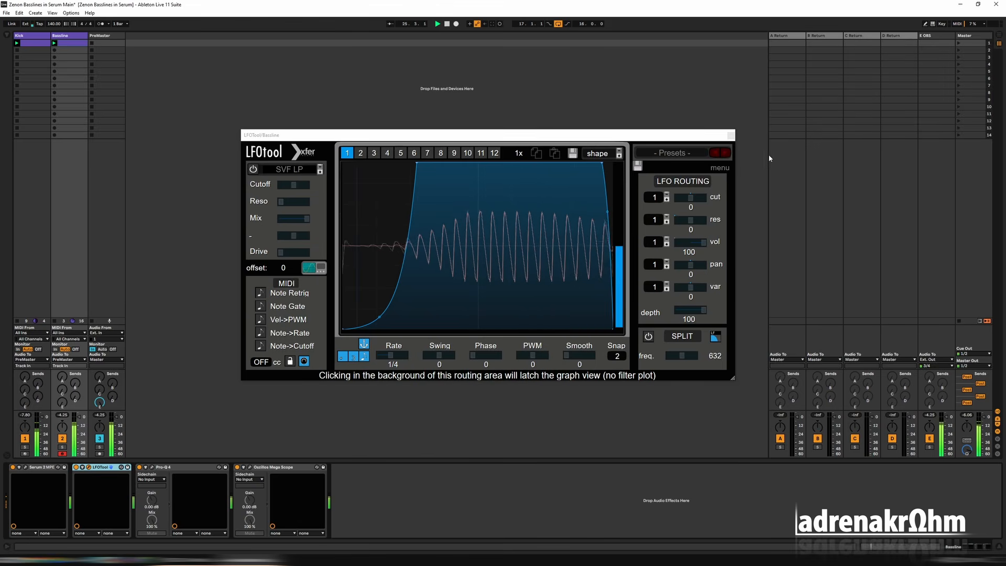
Close LFOTool, open Serum 2's effects on the Bassline track and lower the MG Low 6 filter's cutoff to about 85 Hz
{"action": "left_click", "coordinate": [730, 135]}
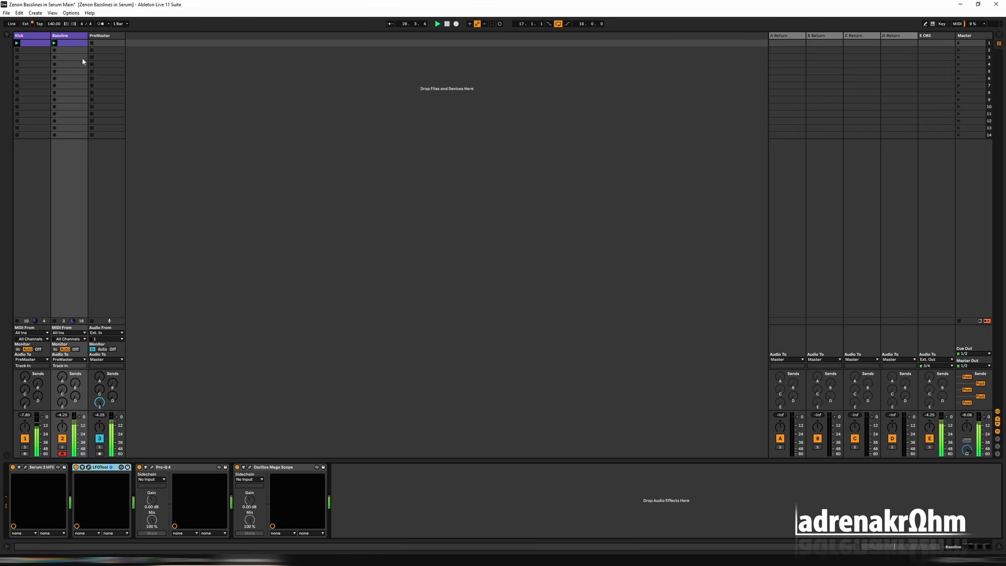
{"action": "key", "text": "space"}
{"action": "left_click", "coordinate": [25, 467]}
{"action": "left_click", "coordinate": [366, 54]}
{"action": "left_click", "coordinate": [323, 58]}
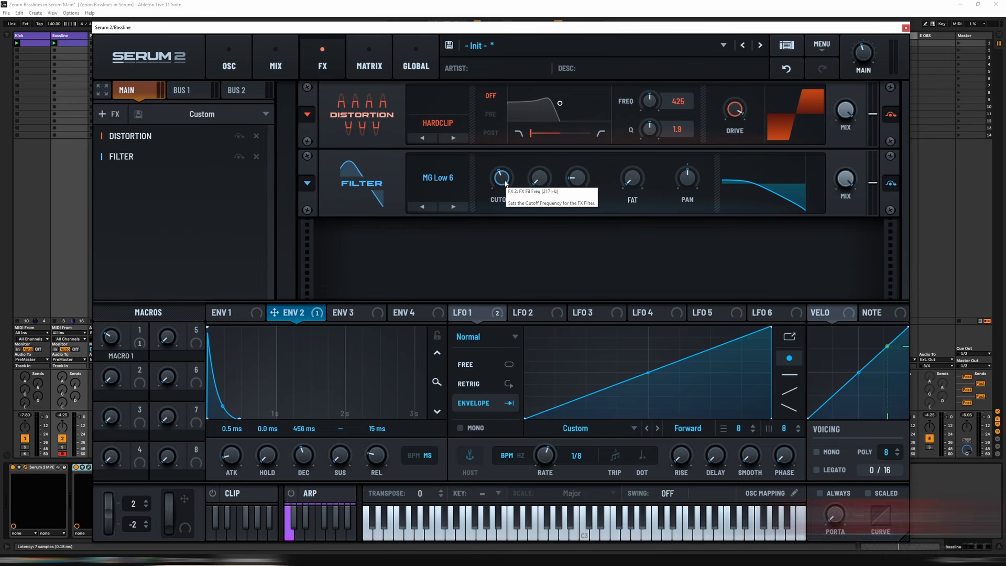
{"action": "left_click_drag", "start_coordinate": [504, 181], "coordinate": [503, 200]}
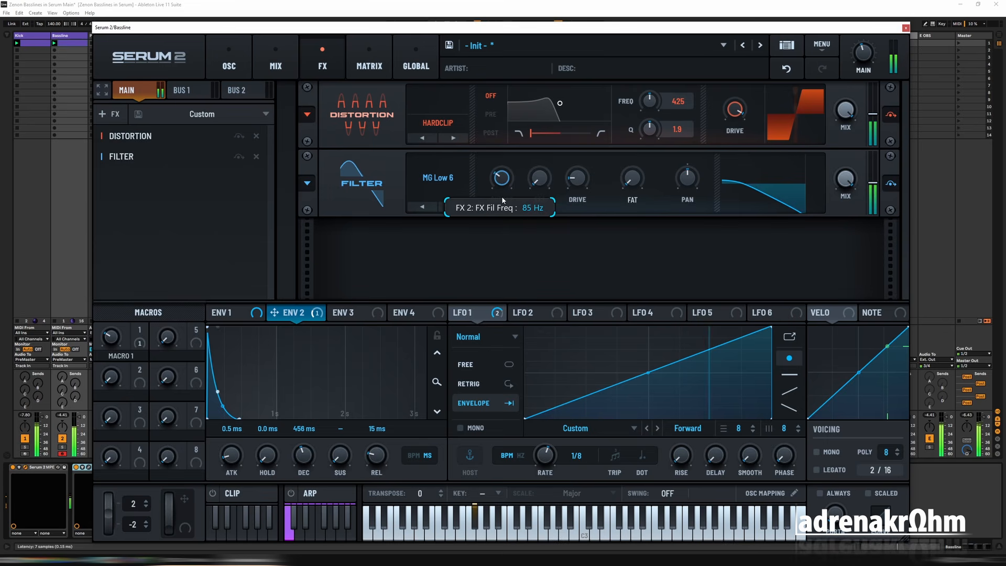
Return to the oscillators, select LFO 1 and adjust its modulation amount on Filter 1's cutoff
{"action": "left_click", "coordinate": [237, 67]}
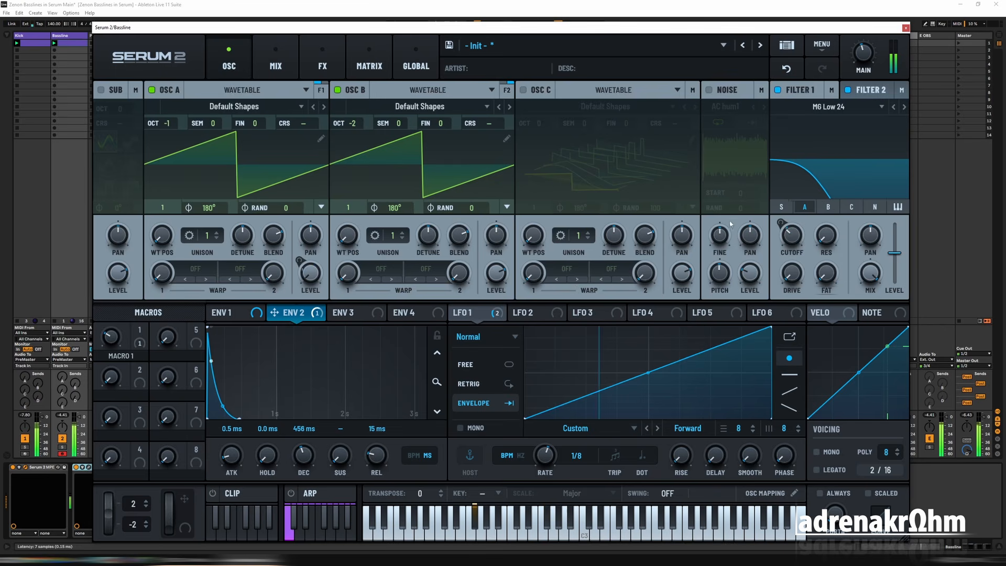
{"action": "left_click", "coordinate": [231, 312]}
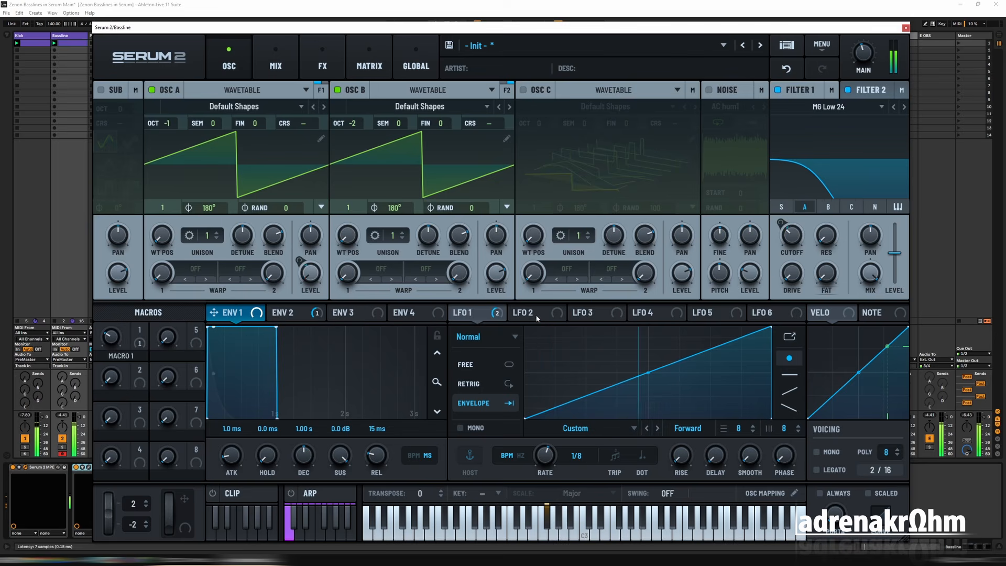
{"action": "left_click", "coordinate": [472, 313]}
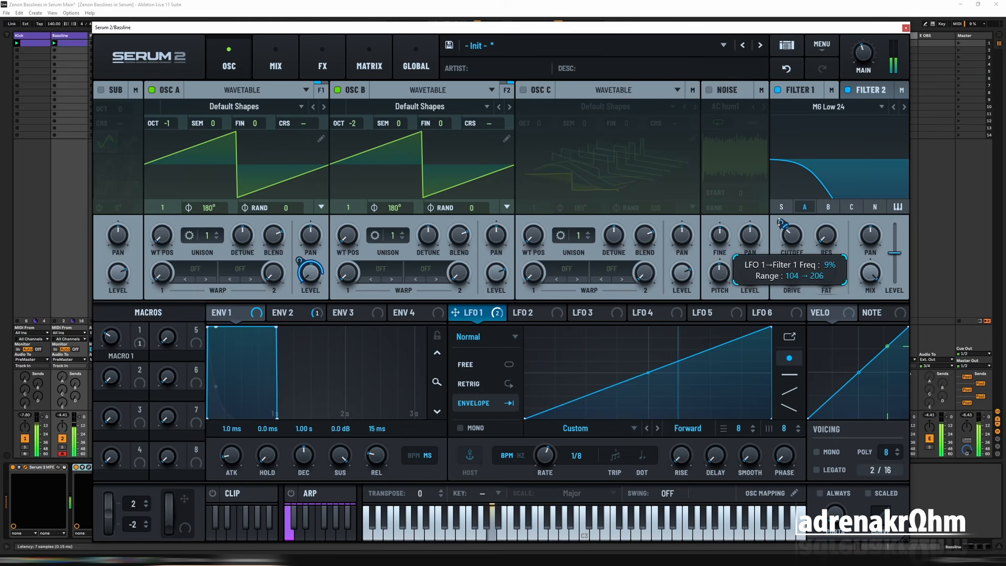
{"action": "left_click_drag", "start_coordinate": [781, 223], "coordinate": [782, 222]}
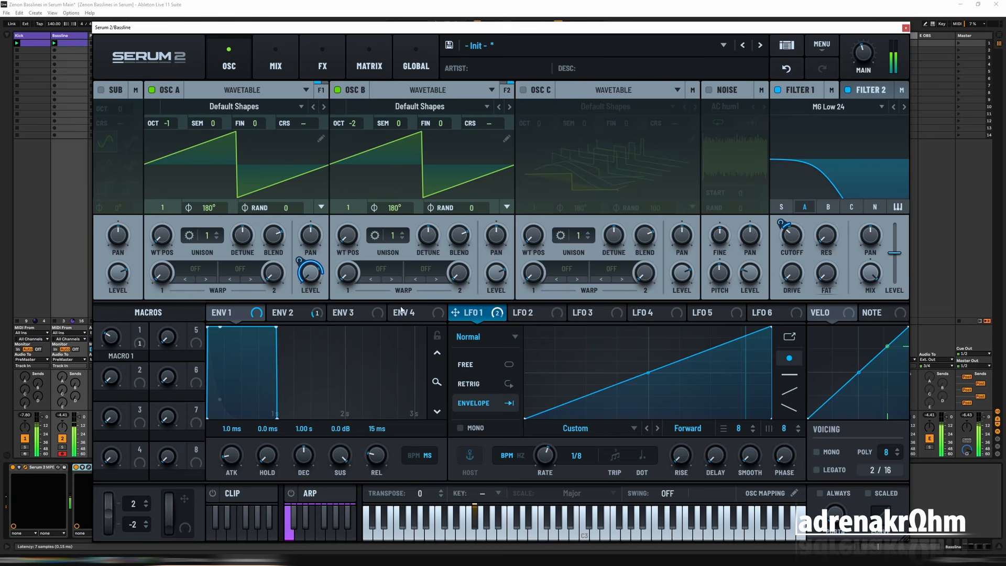
Bend LFO 1's straight ramp upward into a convex, faster-rising curve
{"action": "left_click", "coordinate": [540, 311]}
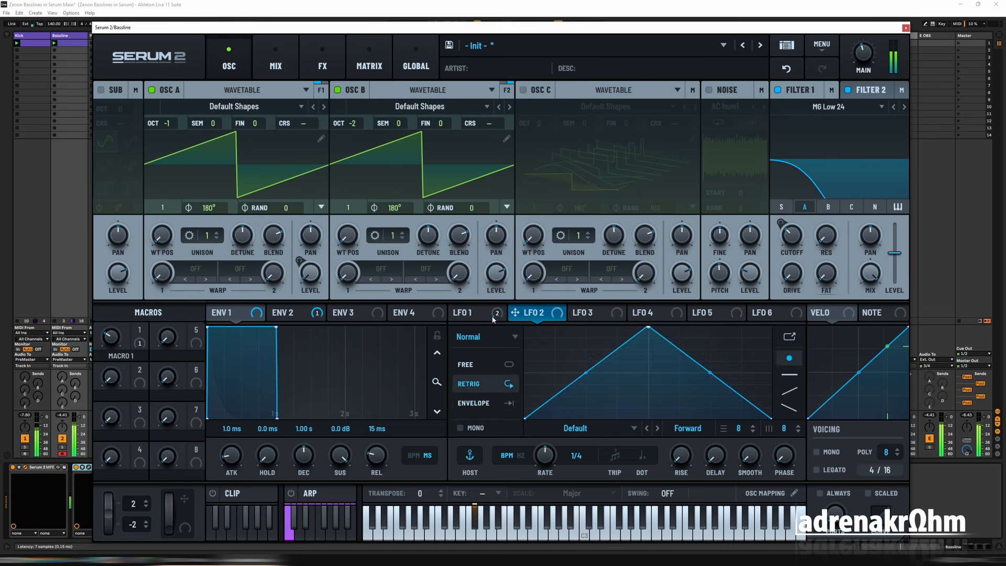
{"action": "left_click", "coordinate": [485, 317]}
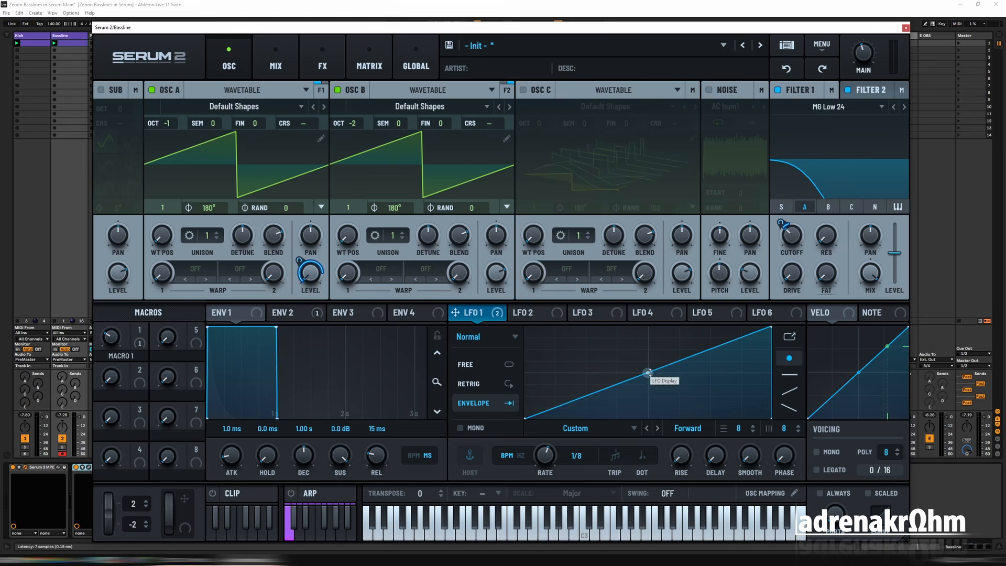
{"action": "left_click_drag", "start_coordinate": [648, 373], "coordinate": [650, 360]}
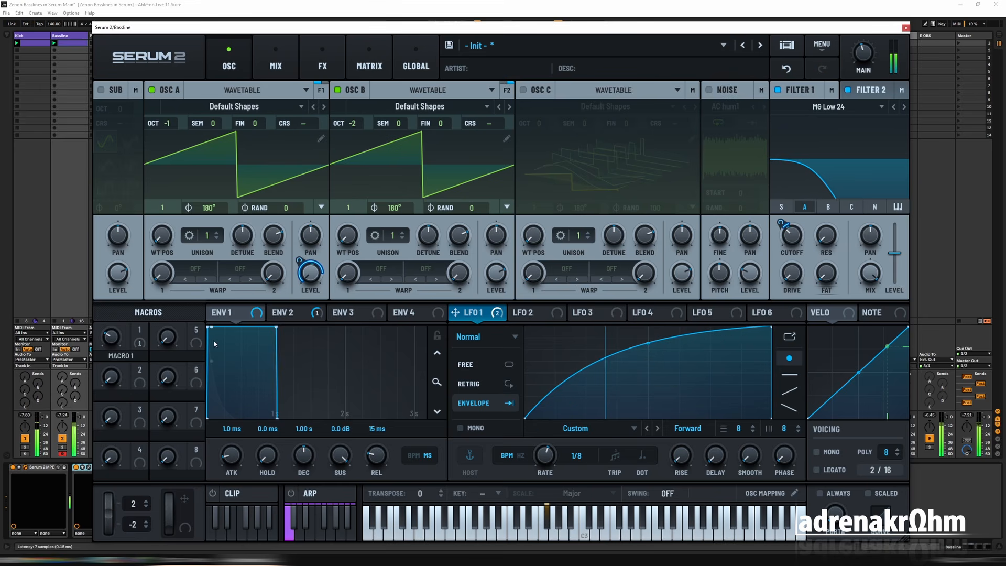
Sweep Macro 1 up to about 40 and back down during playback, and raise Serum 2's main volume slightly
{"action": "mouse_move", "coordinate": [116, 328]}
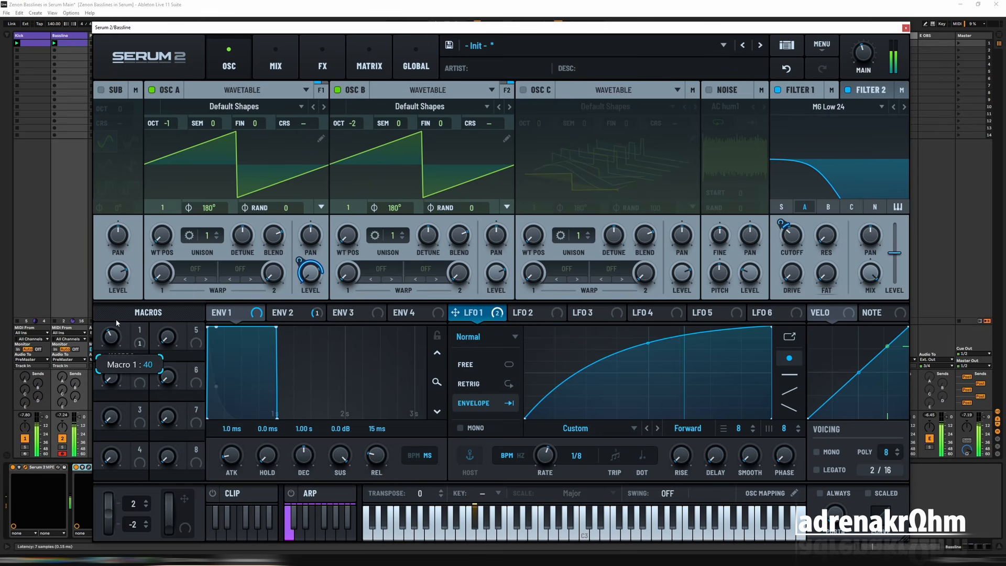
{"action": "left_click_drag", "start_coordinate": [116, 322], "coordinate": [112, 345]}
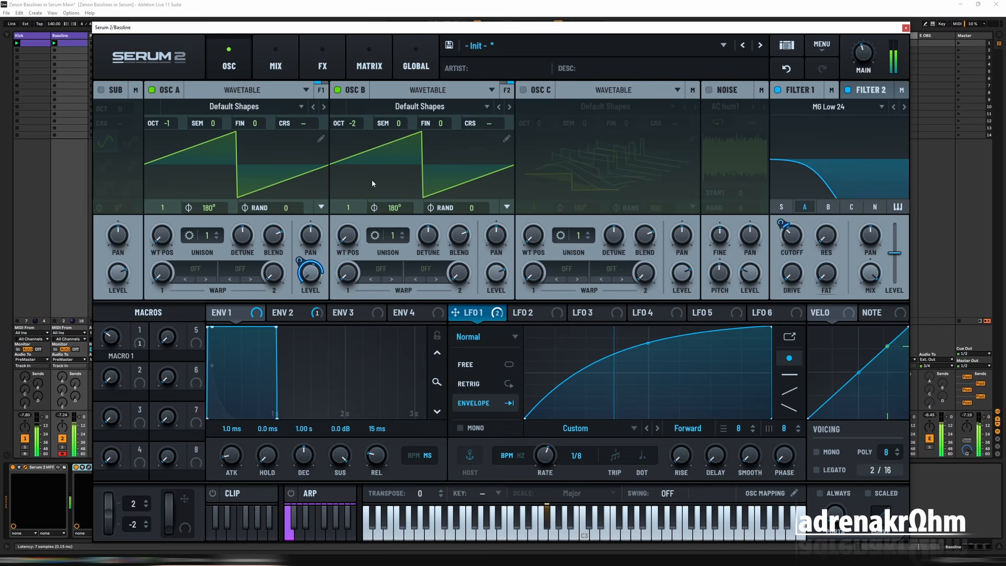
{"action": "mouse_move", "coordinate": [298, 271]}
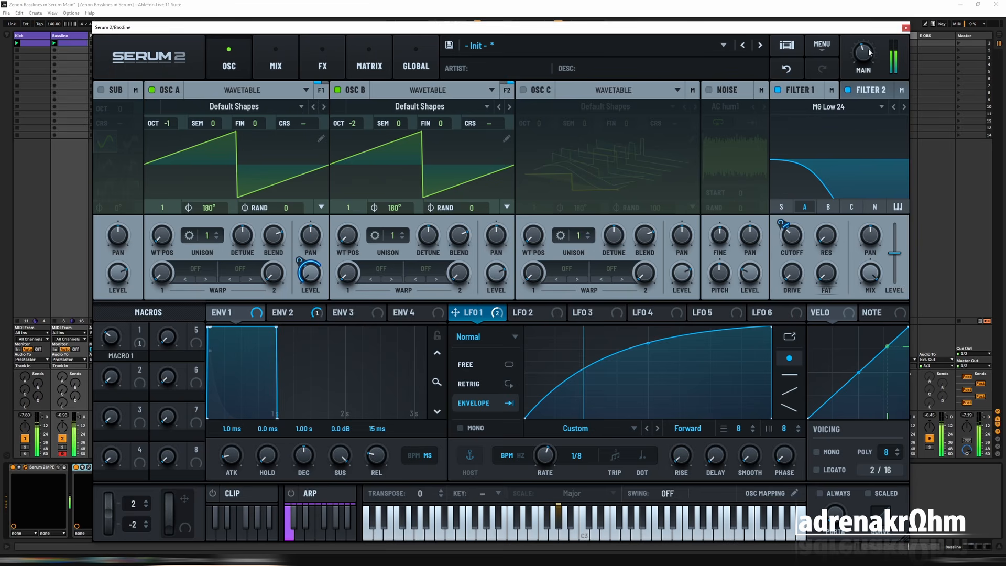
{"action": "mouse_move", "coordinate": [872, 48]}
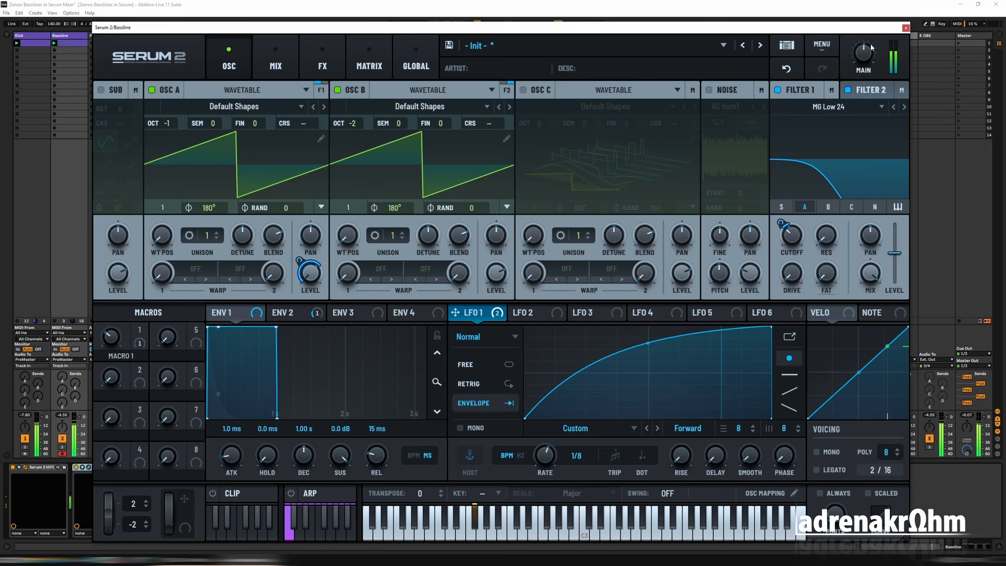